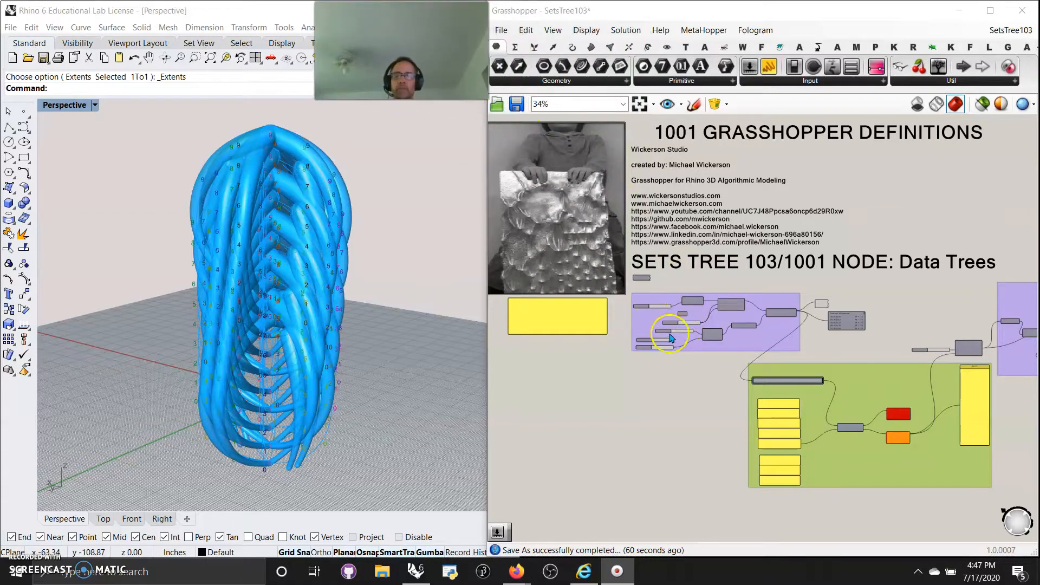
- Restrict the preview to selected objects and examine the Sphere and Divide Surface geometry
scroll(670, 338, up, 5)
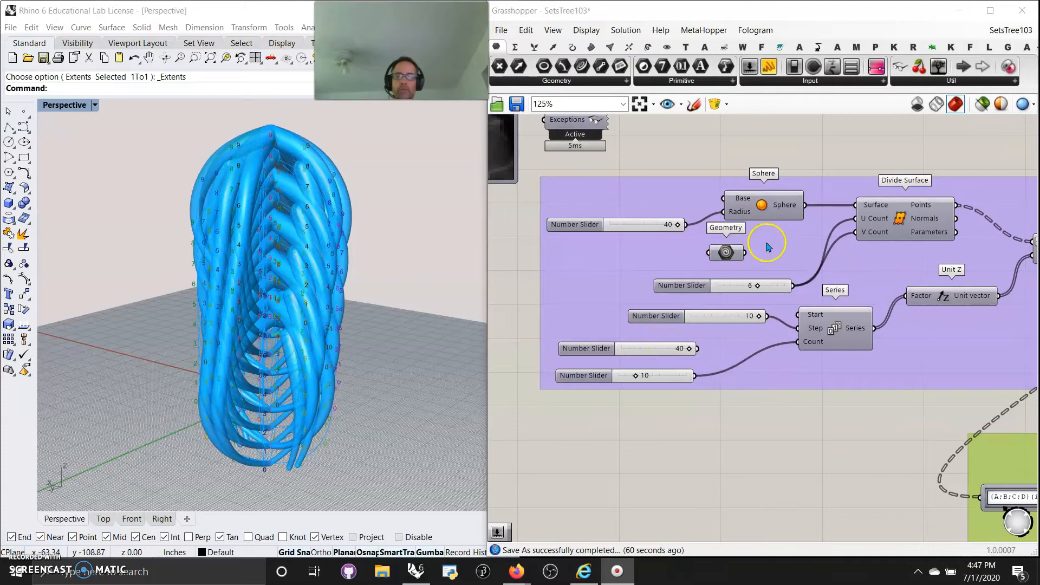
click(982, 104)
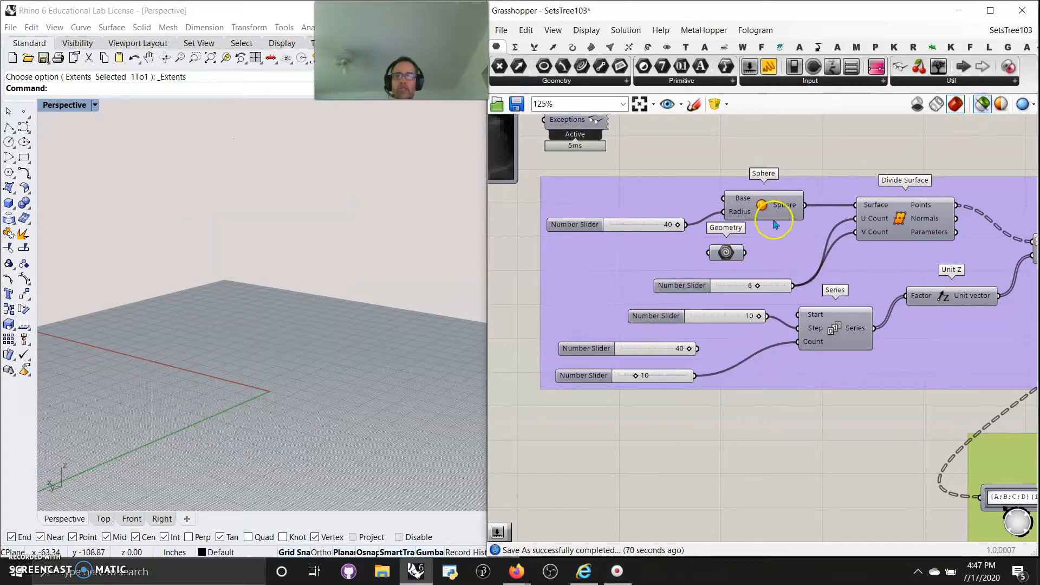
click(780, 209)
right_drag(815, 256, 666, 250)
click(756, 215)
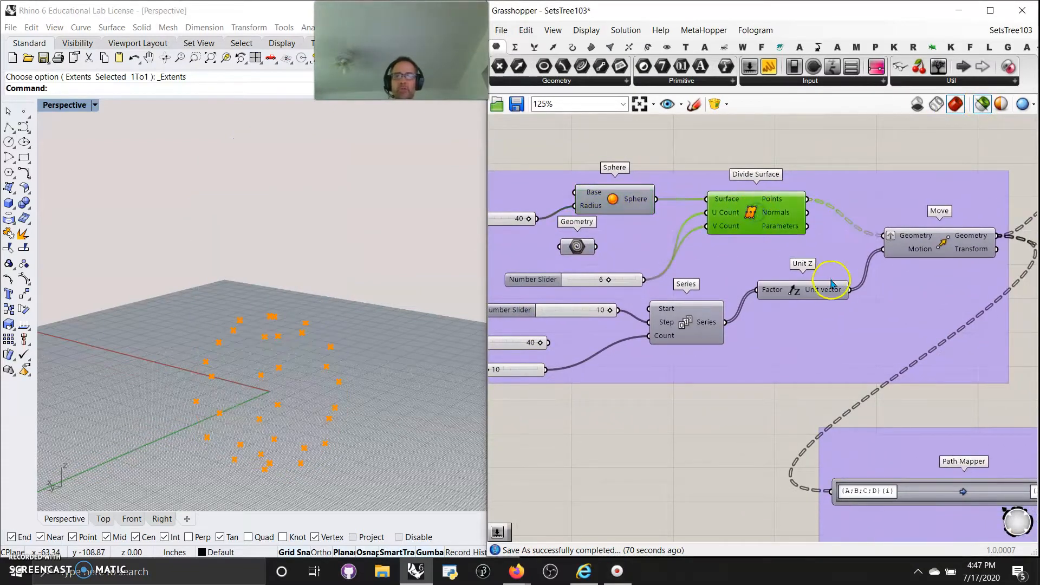
- Preview the points from the Move component and their numbering from the Point List
right_drag(833, 284, 727, 268)
click(833, 226)
click(267, 297)
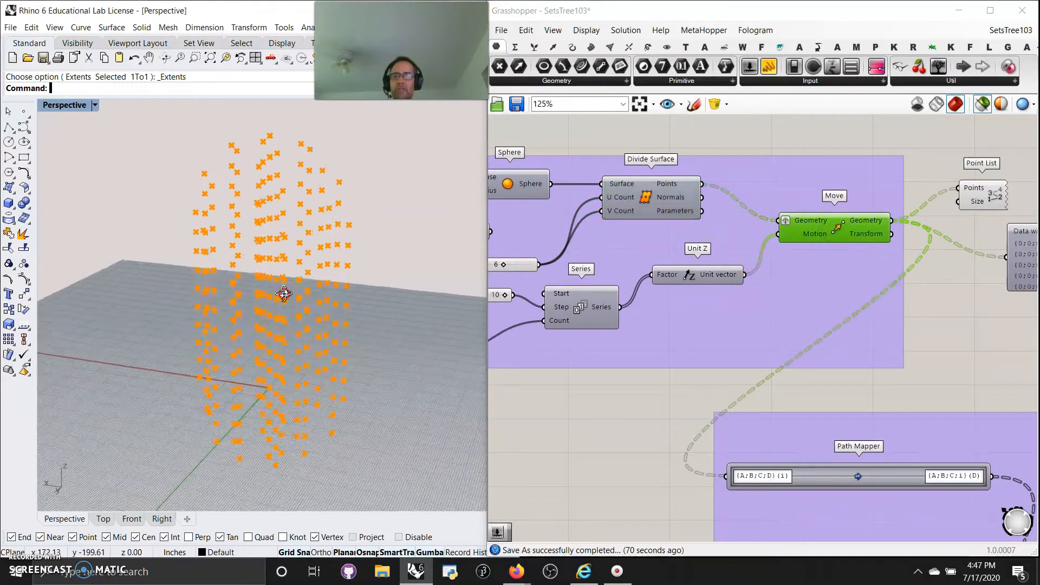
click(981, 195)
right_drag(251, 337, 286, 313)
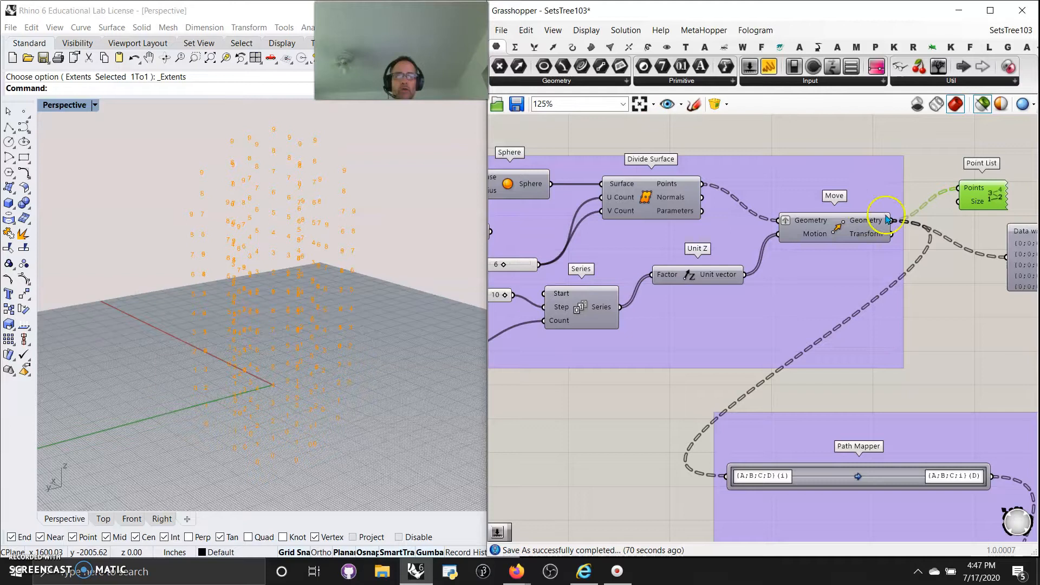
click(985, 148)
click(991, 188)
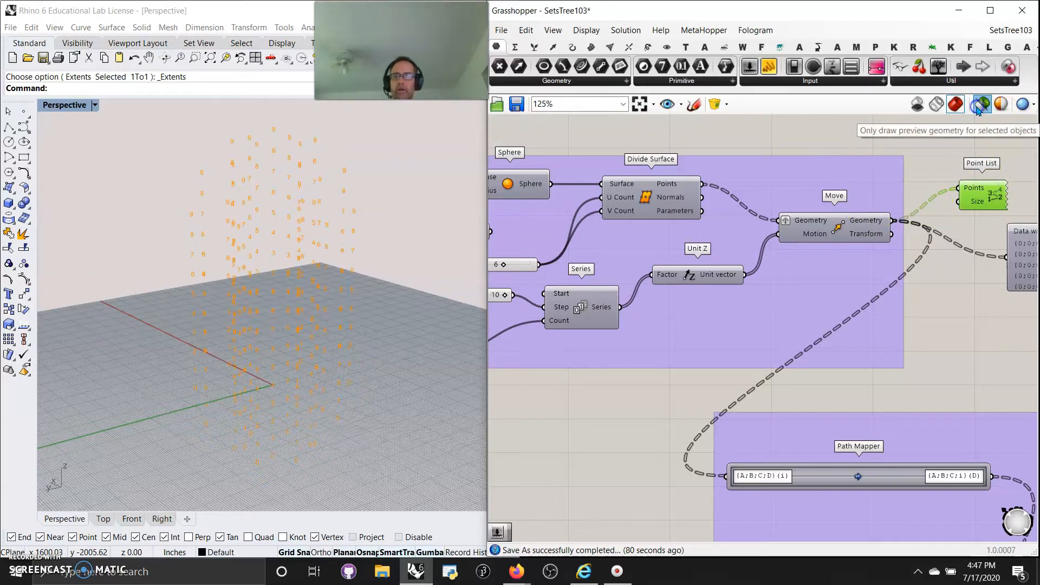
- Enlarge the Param Viewer attached to the Move output and review its branch list through the last path
right_drag(973, 260, 691, 257)
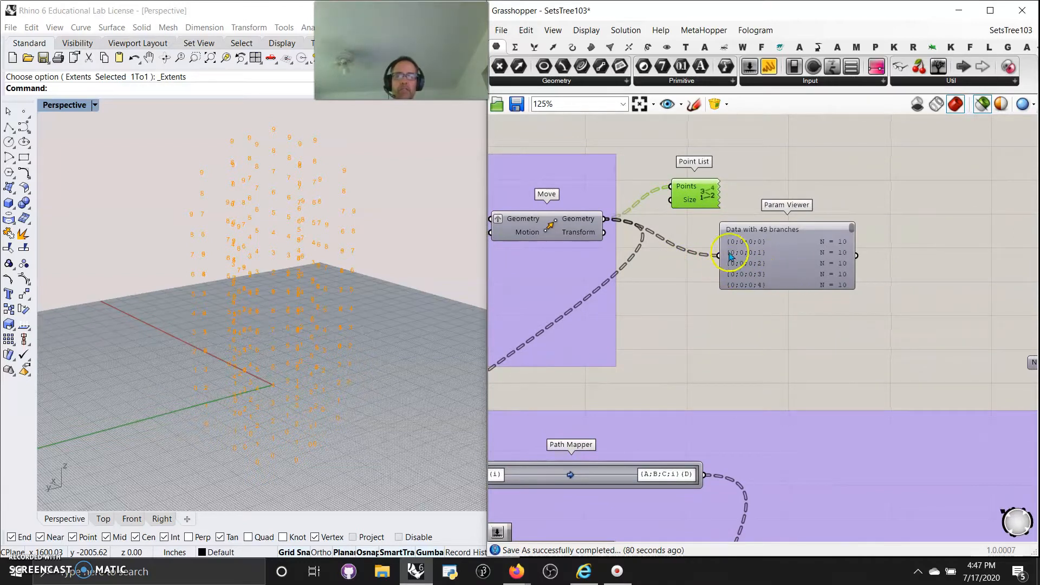
drag(788, 288, 812, 351)
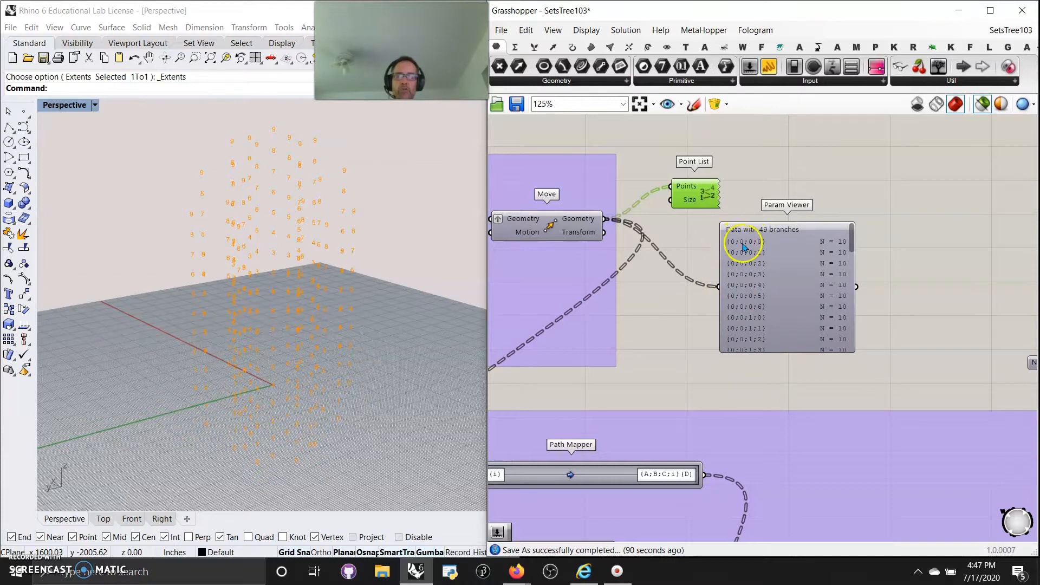
drag(853, 348, 933, 372)
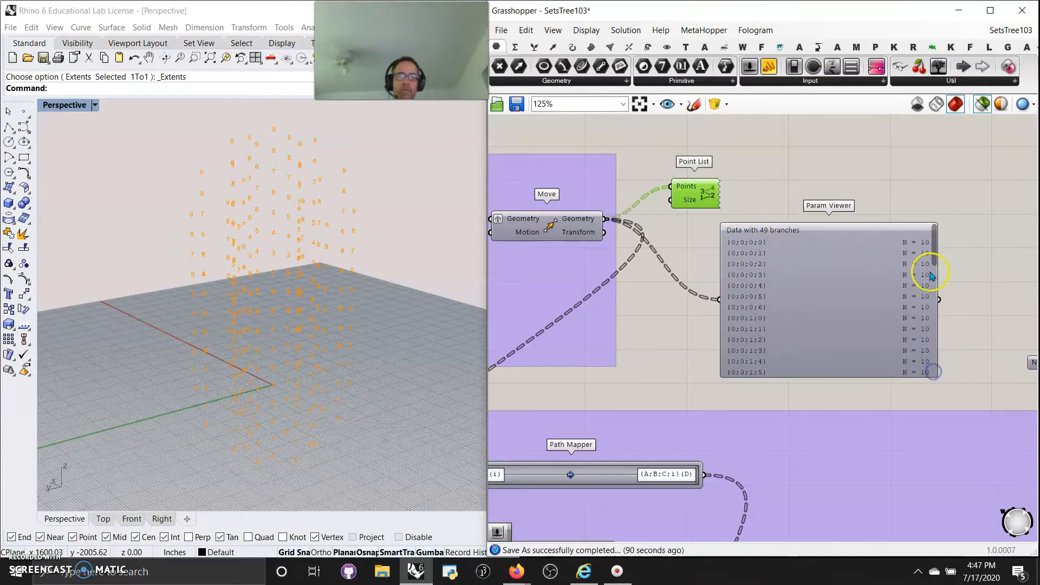
drag(931, 254, 938, 385)
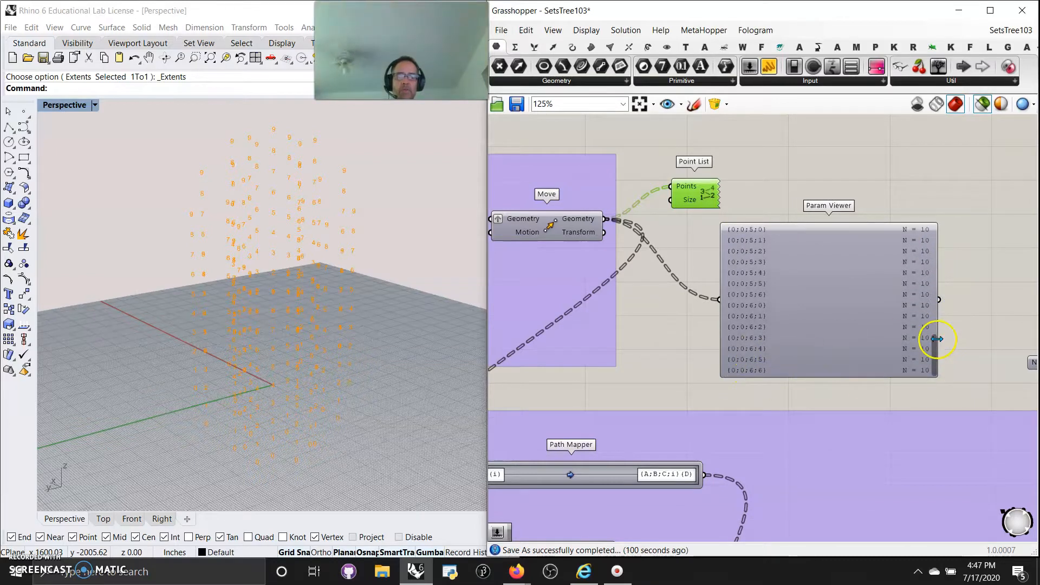
- Examine the Path Mapper, the Split Tree selection and the mask panels that define the tree paths
right_drag(659, 377, 779, 199)
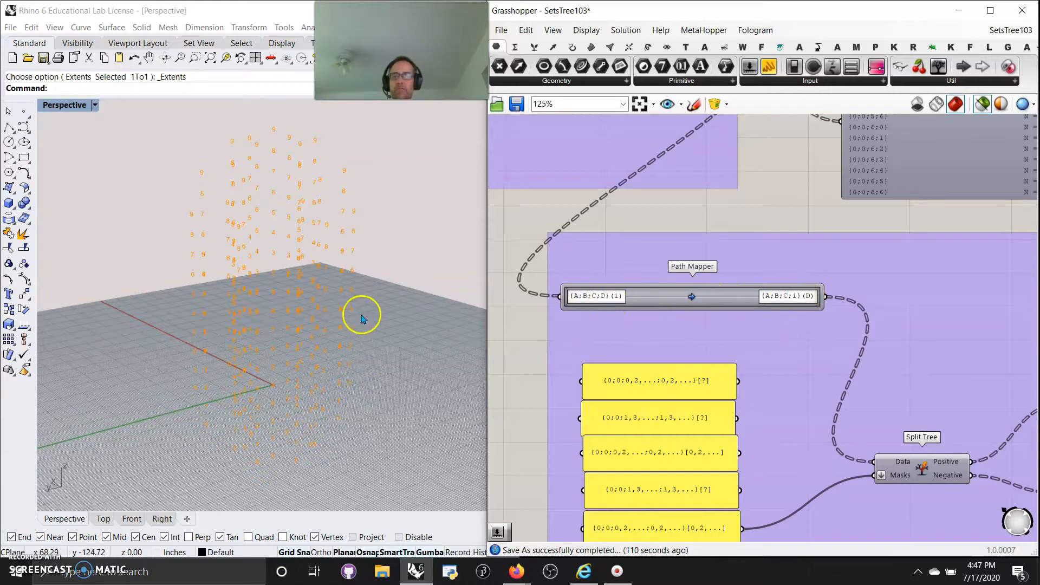
scroll(325, 309, up, 3)
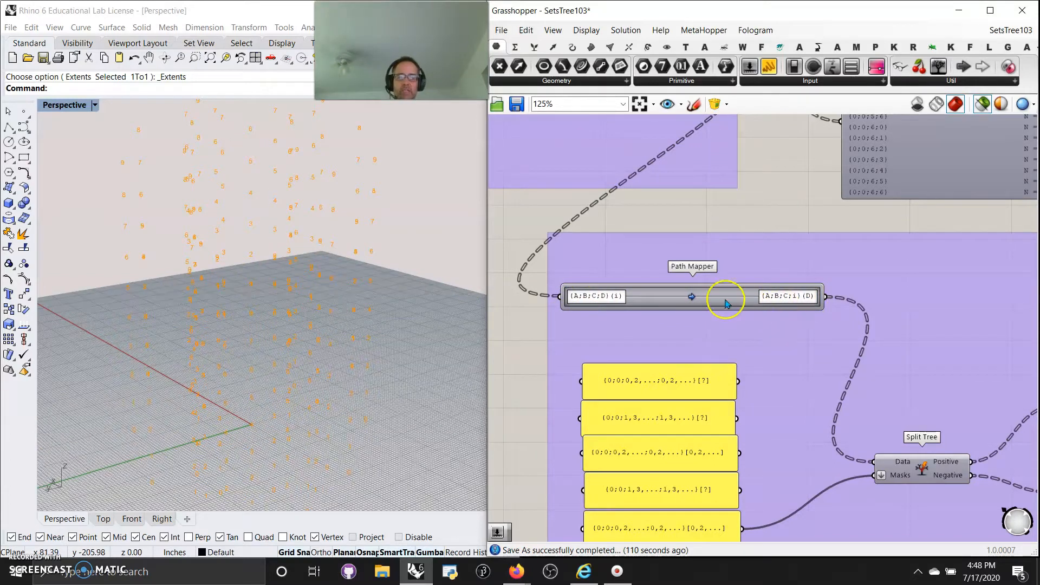
scroll(724, 296, down, 2)
right_drag(759, 352, 719, 258)
click(810, 312)
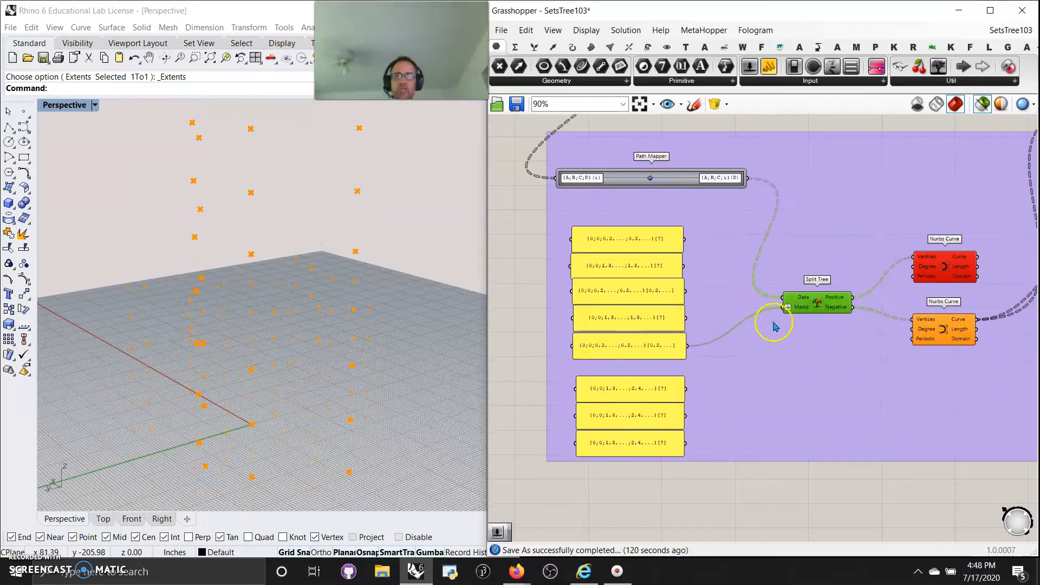
scroll(779, 309, up, 3)
right_drag(671, 338, 796, 361)
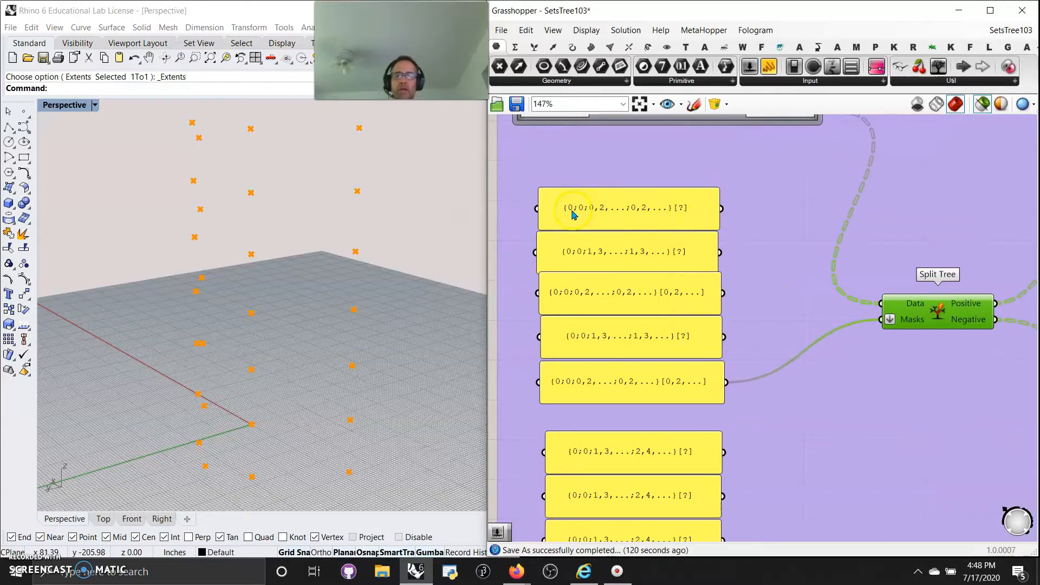
scroll(572, 215, up, 2)
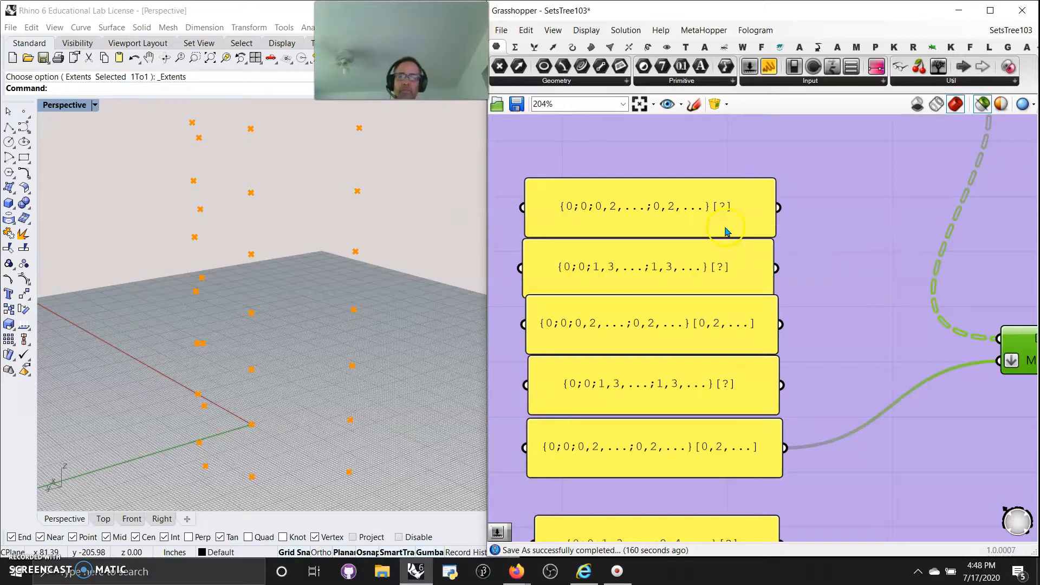
- Trace the Split Tree outputs through the Nurbs Curve components and Clean Tree into the following group
right_drag(861, 290, 638, 226)
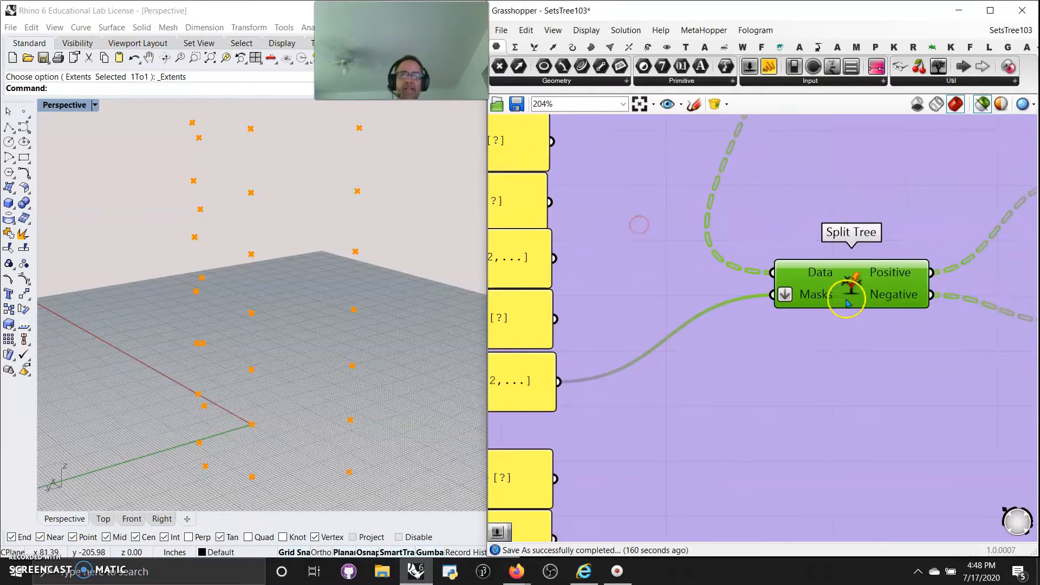
right_drag(901, 367, 630, 460)
scroll(731, 413, down, 3)
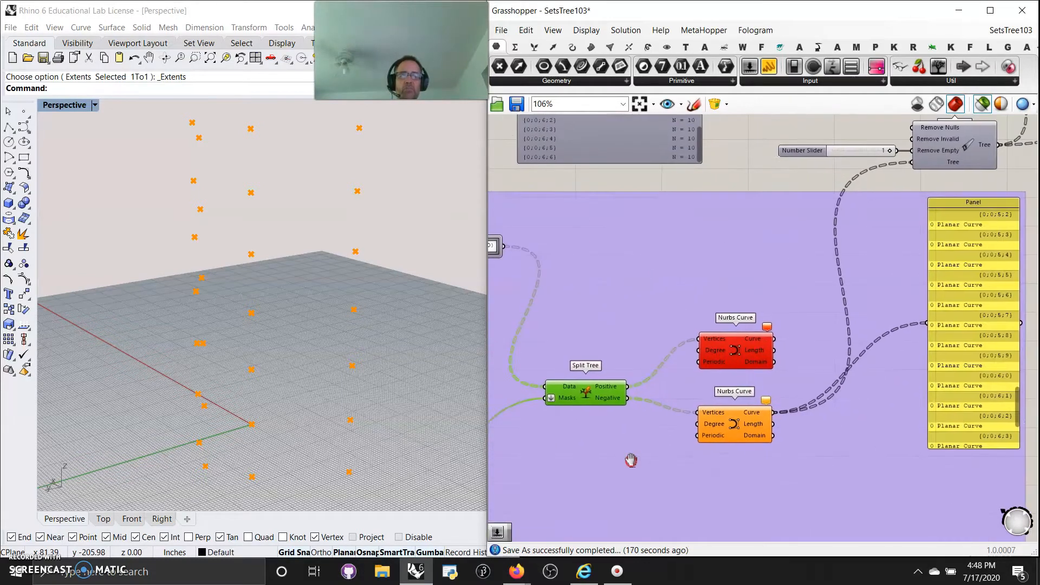
right_drag(862, 309, 796, 362)
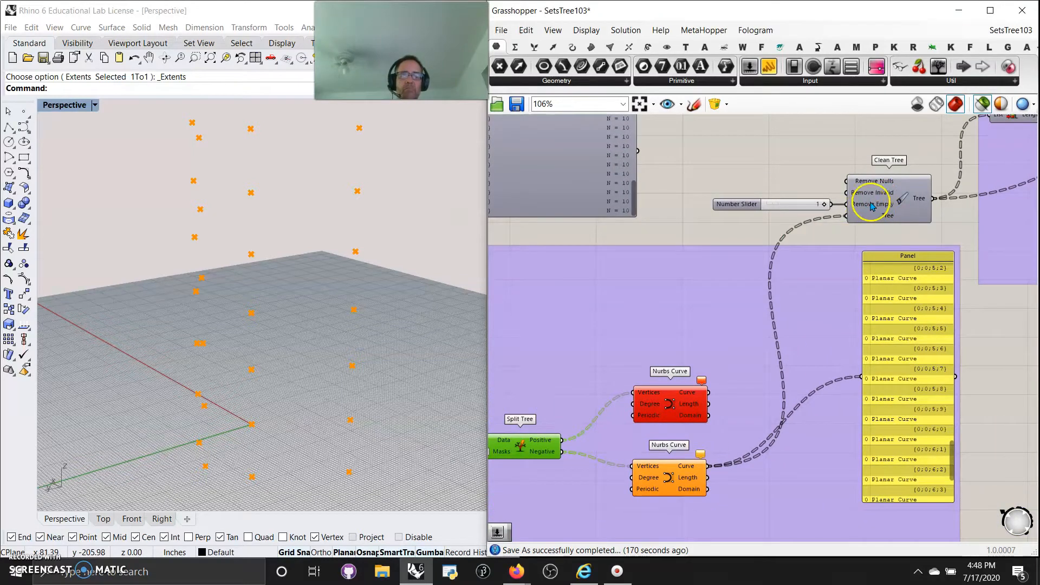
right_drag(940, 229, 697, 311)
scroll(760, 319, down, 3)
right_drag(937, 267, 847, 301)
click(829, 275)
mouse_move(350, 337)
right_down()
mouse_move(434, 309)
mouse_move(65, 325)
mouse_move(167, 355)
mouse_move(444, 340)
mouse_move(220, 331)
right_up()
- Preview the Geometry containers fed by List Item and Cull Index in the last group
scroll(332, 338, down, 5)
right_drag(928, 376, 721, 435)
right_drag(917, 456, 726, 482)
scroll(620, 330, up, 2)
right_drag(904, 378, 752, 307)
click(834, 258)
click(832, 316)
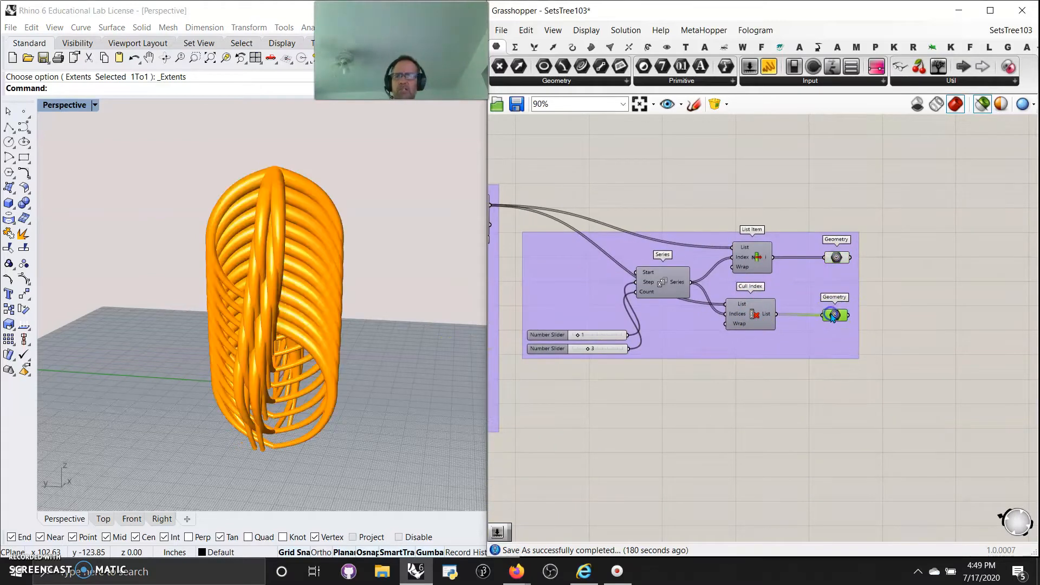
- Set the upper Series slider to 2 and the lower one to 1, and show the preview of all objects
right_drag(583, 446, 720, 426)
scroll(700, 315, up, 3)
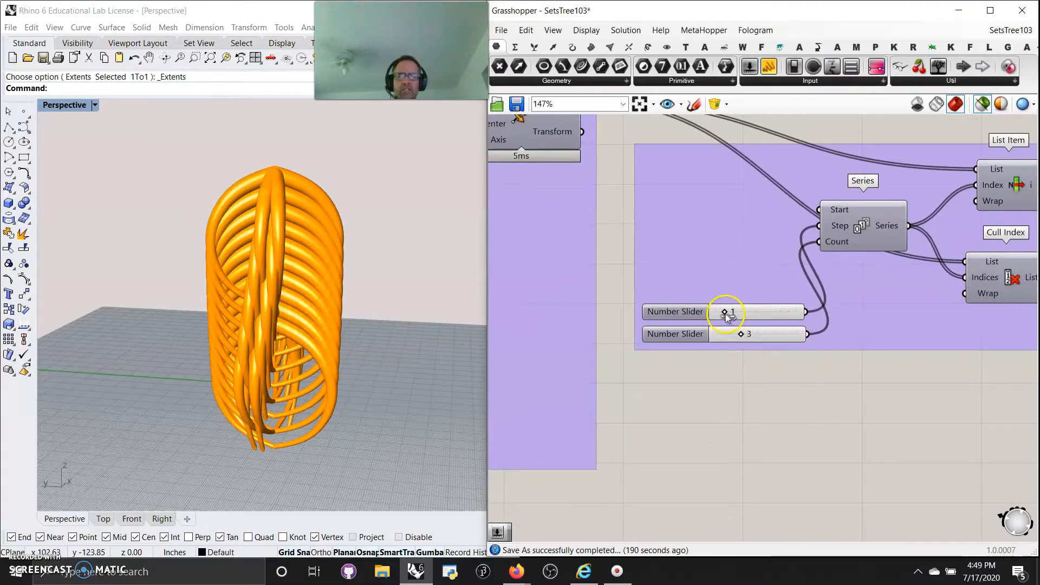
drag(732, 315, 726, 335)
right_drag(917, 417, 765, 408)
scroll(248, 349, up, 3)
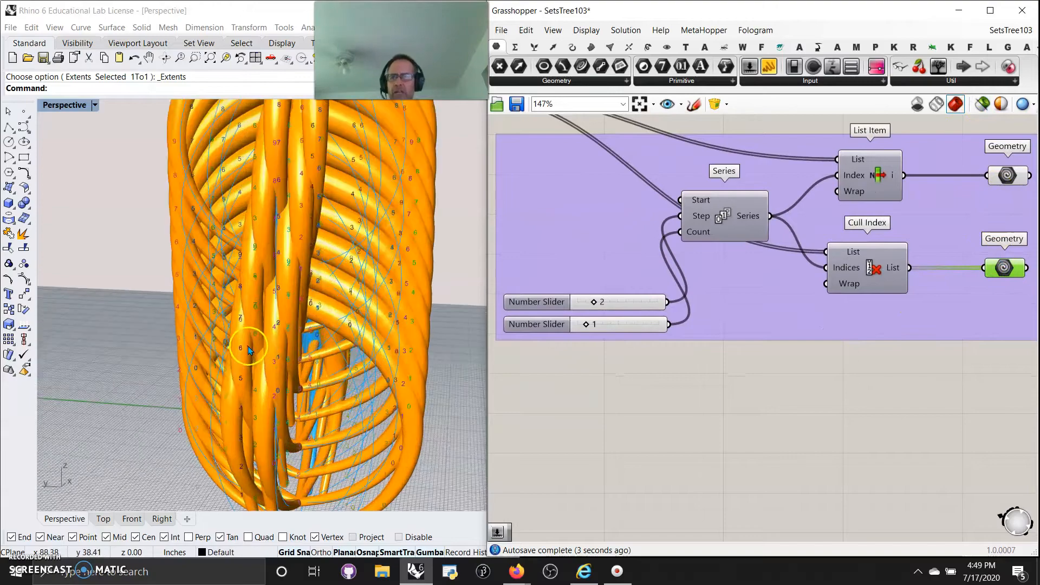
scroll(248, 349, down, 5)
right_drag(254, 347, 144, 342)
- Examine the Path Mapper expressions and the mask panel wired to Split Tree again
right_drag(590, 408, 866, 418)
scroll(856, 425, down, 4)
right_drag(607, 465, 875, 433)
right_drag(657, 432, 881, 456)
right_drag(553, 358, 831, 296)
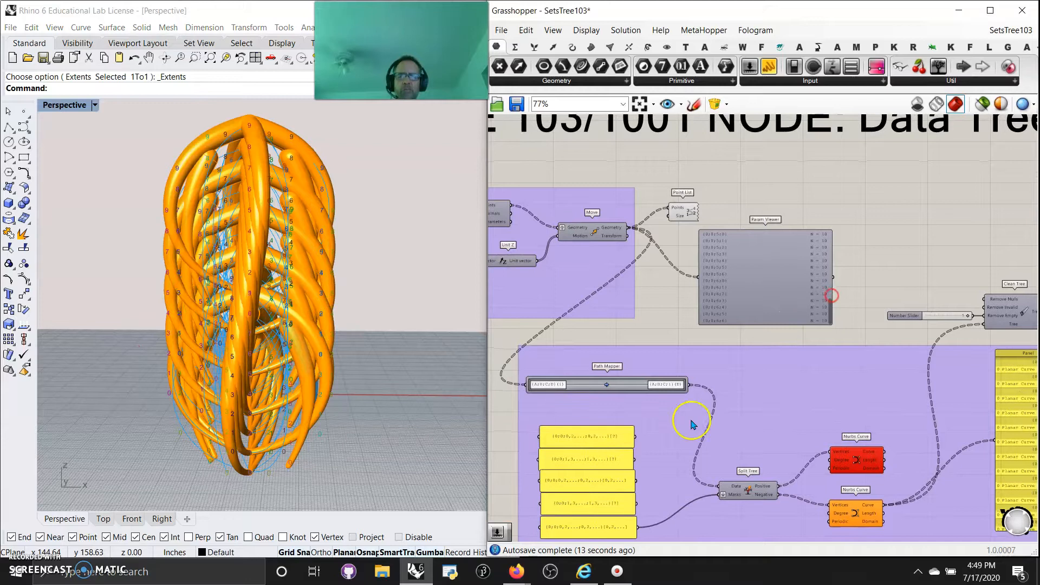
scroll(580, 407, up, 6)
right_drag(699, 347, 704, 326)
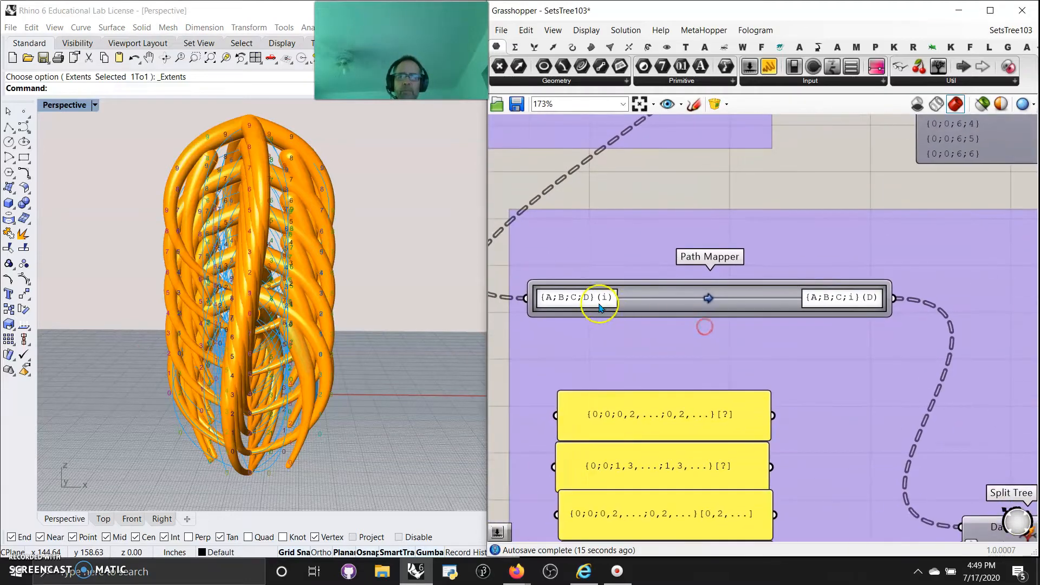
right_drag(888, 434, 800, 205)
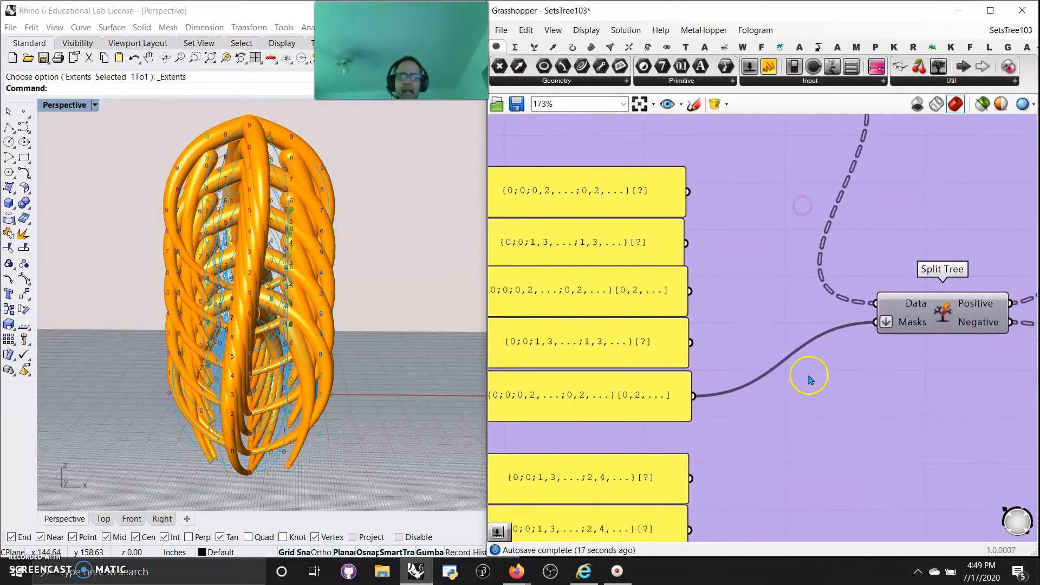
- Connect the first mask panel, {0;0;0,2,...;0,2,...}[?], to Split Tree's Masks input and inspect the pipes
scroll(802, 413, down, 4)
right_drag(802, 413, 787, 416)
scroll(644, 468, up, 4)
right_drag(659, 475, 664, 406)
right_drag(670, 364, 617, 542)
drag(712, 259, 907, 392)
right_drag(414, 376, 236, 363)
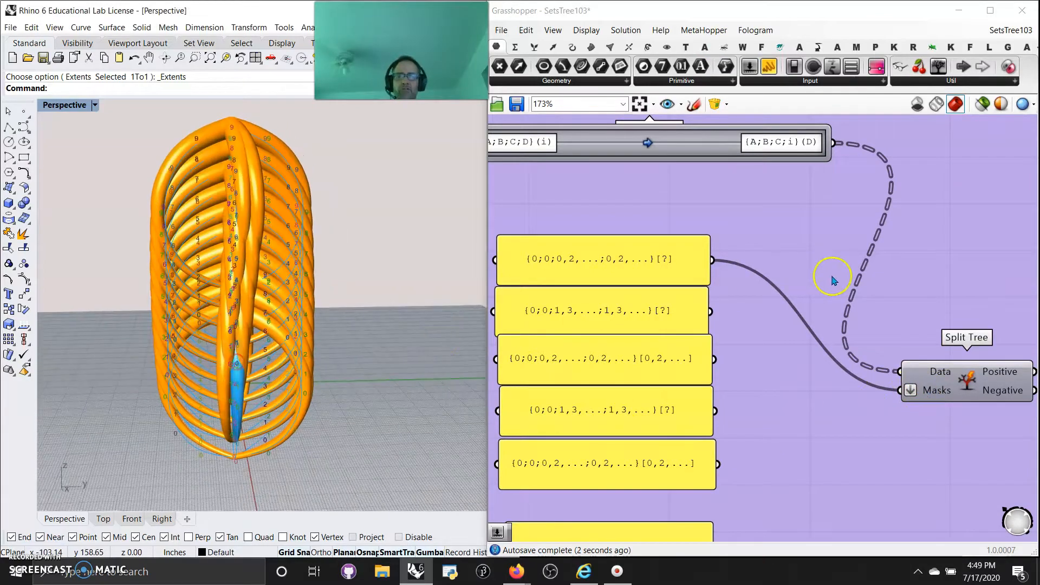
- Feed Clean Tree's Tree input with the Nurbs Curve from Split Tree's Positive output and inspect the form
right_drag(991, 275, 747, 274)
scroll(765, 274, down, 3)
right_drag(861, 302, 570, 433)
drag(637, 417, 778, 241)
right_drag(347, 347, 60, 342)
- Reconnect the Nurbs Curve from Split Tree's Negative output to Clean Tree's Tree input
right_drag(585, 452, 709, 370)
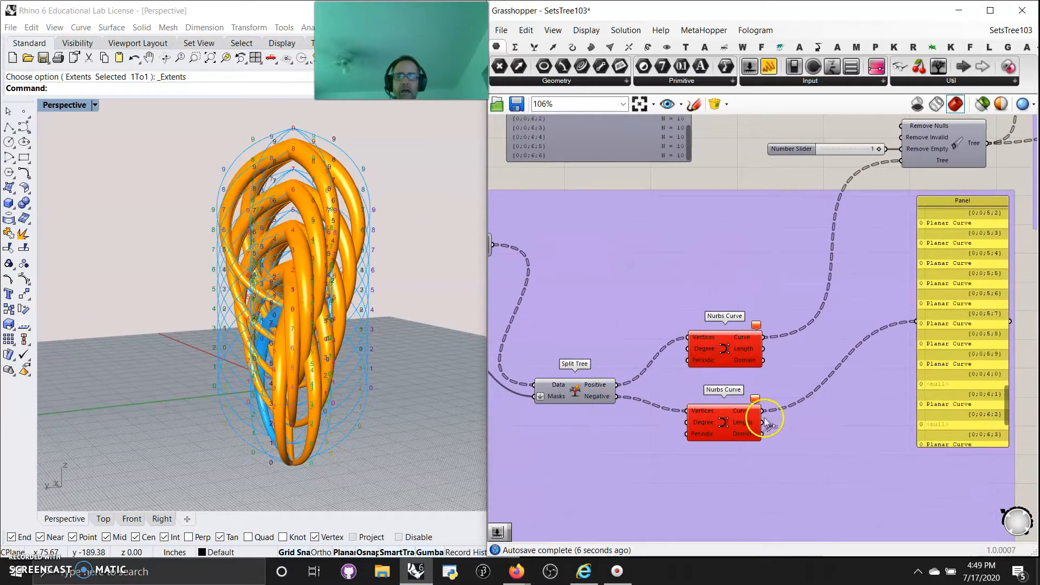
drag(762, 410, 902, 161)
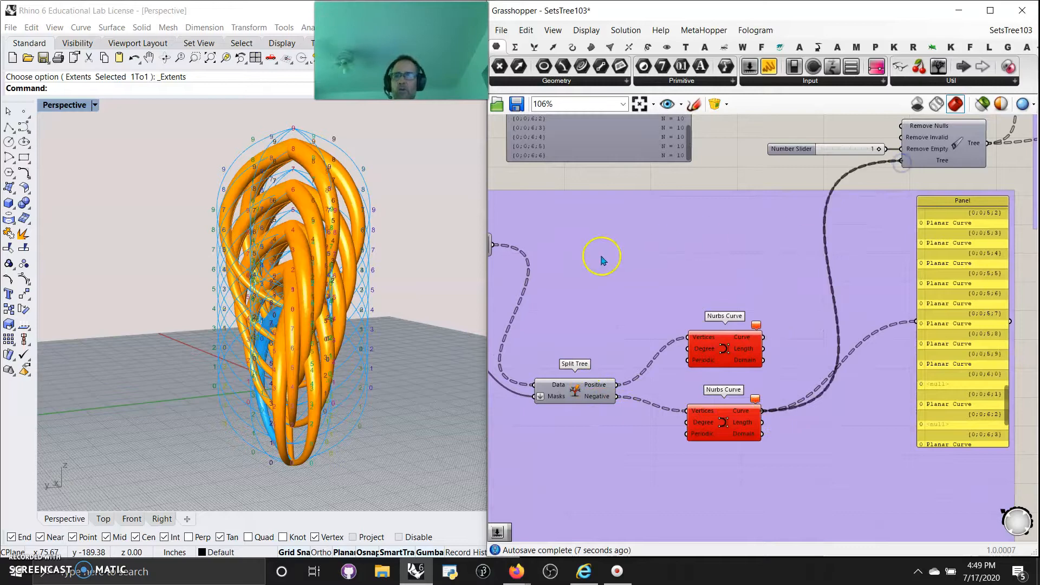
right_drag(346, 336, 128, 343)
- Connect the second mask panel, {0;0;1,3,...;1,3,...}[?], to Split Tree's Masks input and inspect the form
right_drag(544, 346, 904, 263)
scroll(705, 285, up, 5)
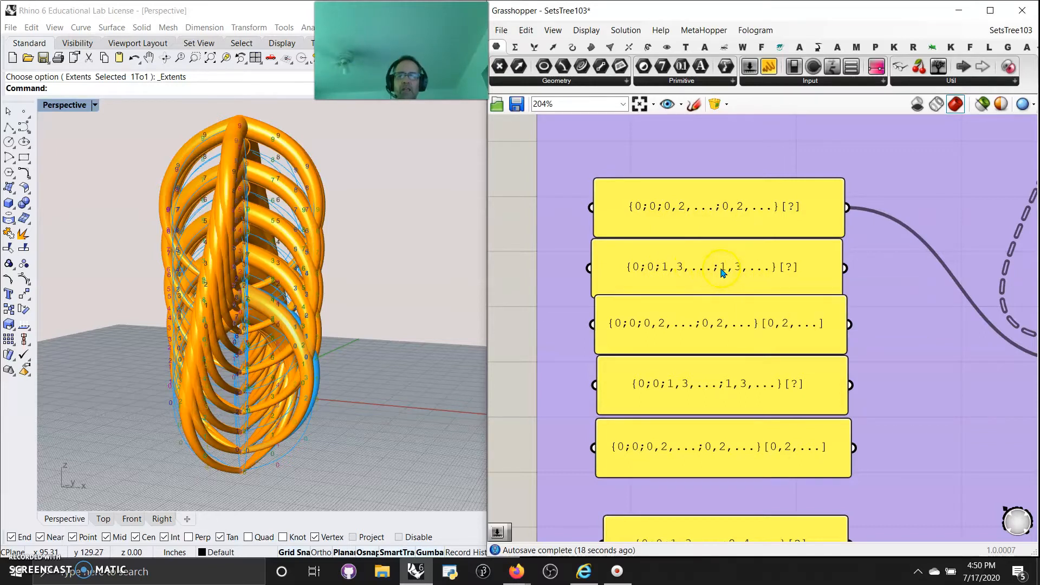
right_drag(427, 355, 346, 368)
right_drag(907, 379, 687, 339)
drag(627, 229, 835, 325)
right_drag(344, 322, 306, 328)
- Wire the Positive branch's Nurbs Curve output into Clean Tree's Tree input and inspect the resulting pipes
right_drag(892, 378, 574, 348)
scroll(828, 380, down, 2)
right_drag(828, 382, 576, 442)
right_drag(712, 296, 711, 421)
scroll(711, 421, down, 3)
click(681, 421)
drag(723, 354, 797, 269)
right_drag(352, 336, 281, 327)
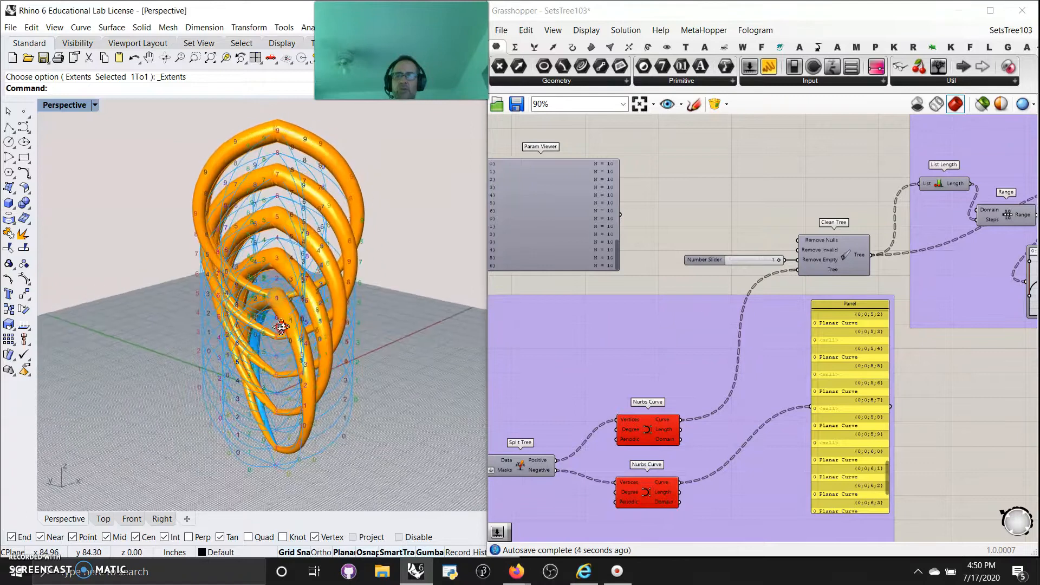
- Examine the Pipe Variable and Graph Mapper components that shape the pipes
right_drag(830, 240, 549, 266)
right_drag(968, 349, 741, 448)
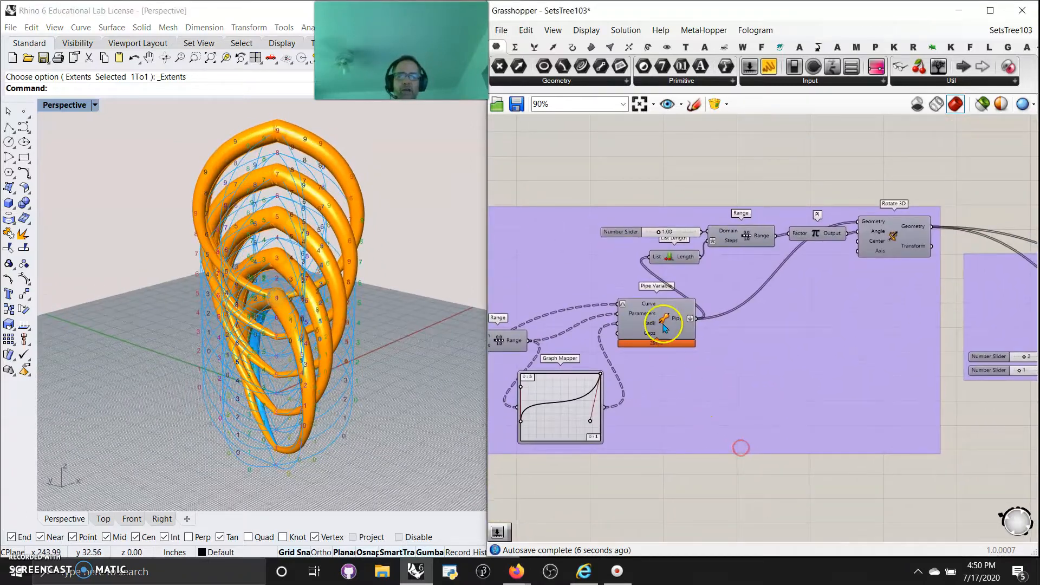
right_drag(585, 425, 794, 310)
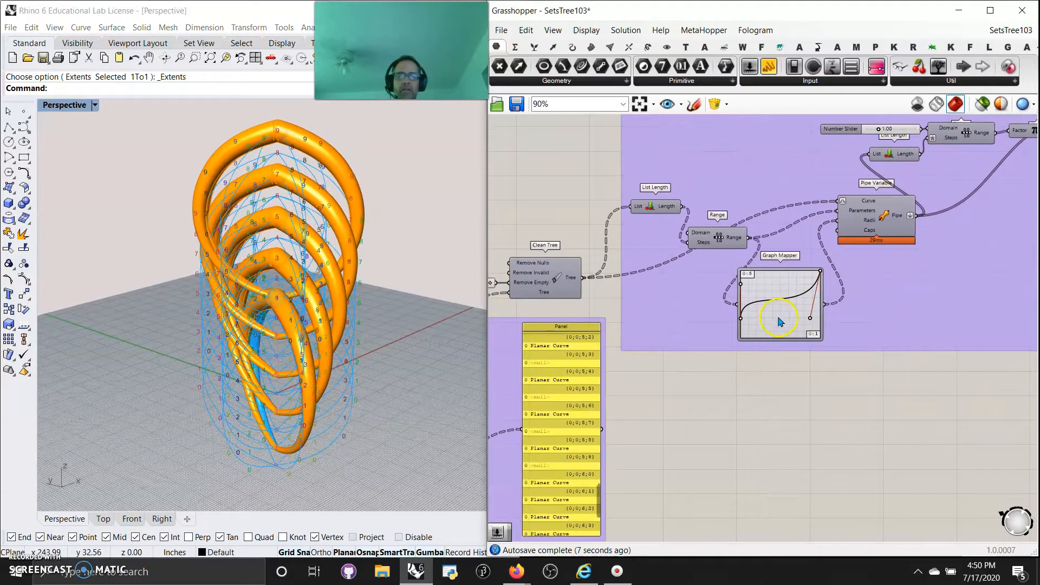
right_drag(699, 405, 995, 341)
scroll(648, 440, down, 3)
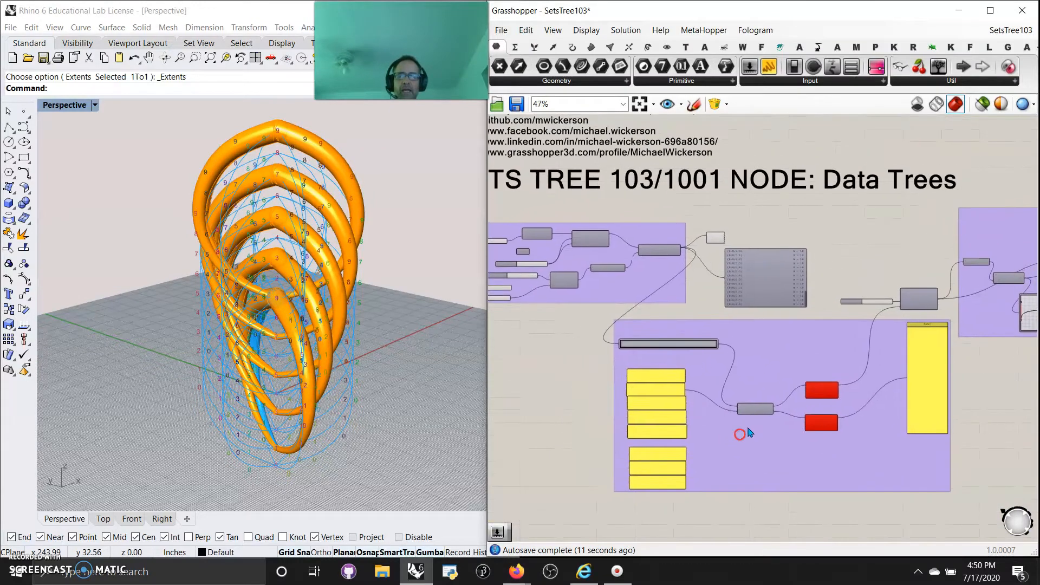
- Connect the third mask panel, {0;0;0,2,...;0,2,...}[0,2,...], to Split Tree's Masks input and inspect the form
scroll(691, 346, up, 3)
scroll(691, 346, up, 2)
right_drag(740, 486, 709, 341)
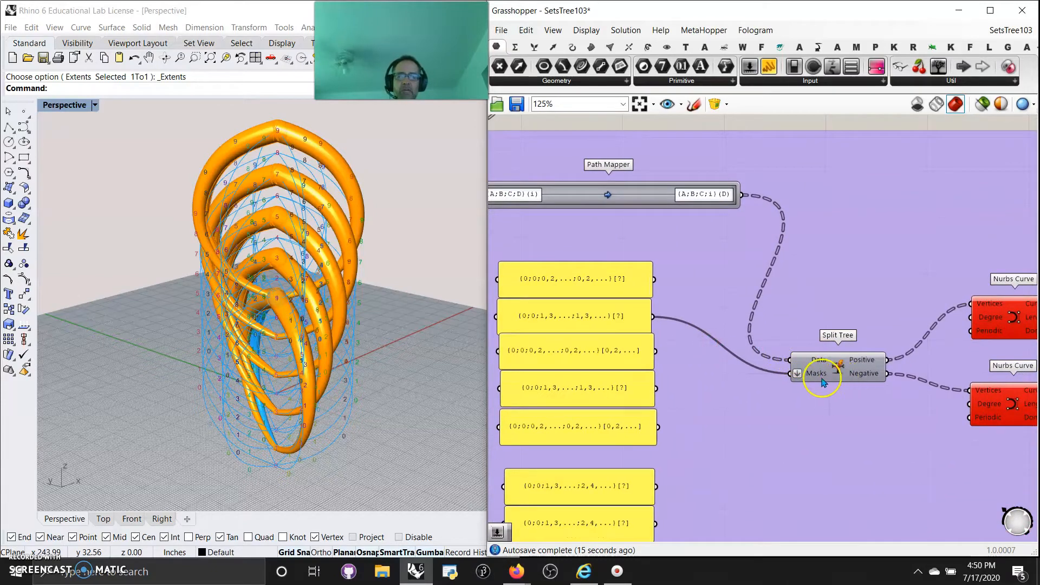
right_drag(829, 435, 833, 410)
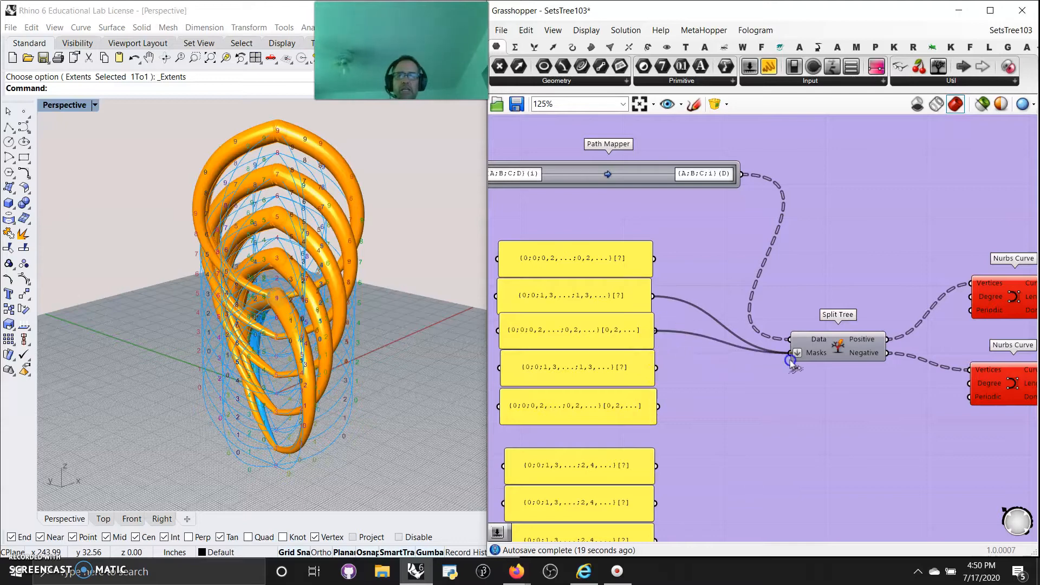
ctrl+drag(792, 362, 790, 354)
right_drag(346, 347, 181, 353)
scroll(373, 341, up, 5)
scroll(347, 351, down, 5)
- Return to the first group and select the Sphere component that feeds Divide Surface
scroll(710, 403, down, 4)
mouse_move(709, 404)
right_down()
mouse_move(627, 260)
mouse_move(691, 366)
mouse_move(623, 337)
mouse_move(696, 390)
right_up()
scroll(669, 306, up, 6)
right_drag(737, 187, 690, 266)
click(746, 177)
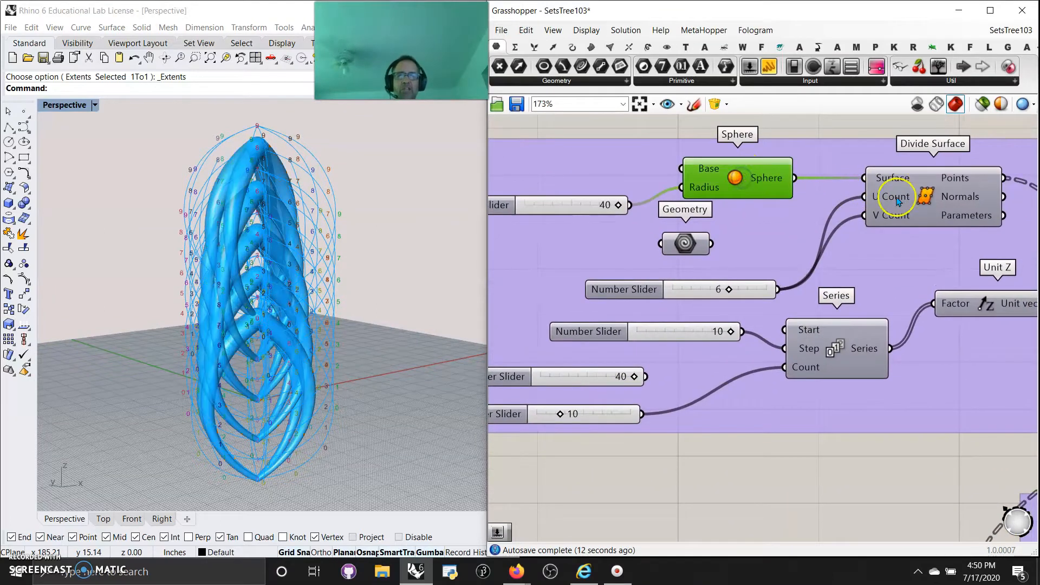
- Select the Divide Surface component to preview its division points, and clear the selection
click(978, 113)
click(935, 204)
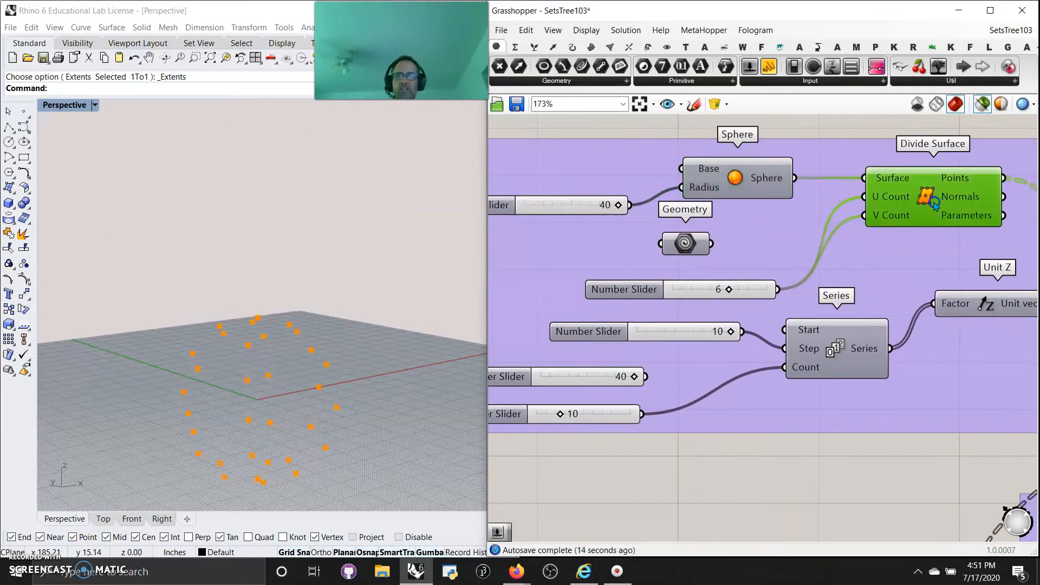
right_drag(872, 378, 674, 247)
click(983, 107)
- Connect the fourth mask panel, {0;0;1,3,...;1,3,...}[?], to Split Tree's Masks input and inspect the form
right_drag(743, 376, 687, 238)
scroll(728, 355, down, 3)
right_drag(793, 435, 696, 317)
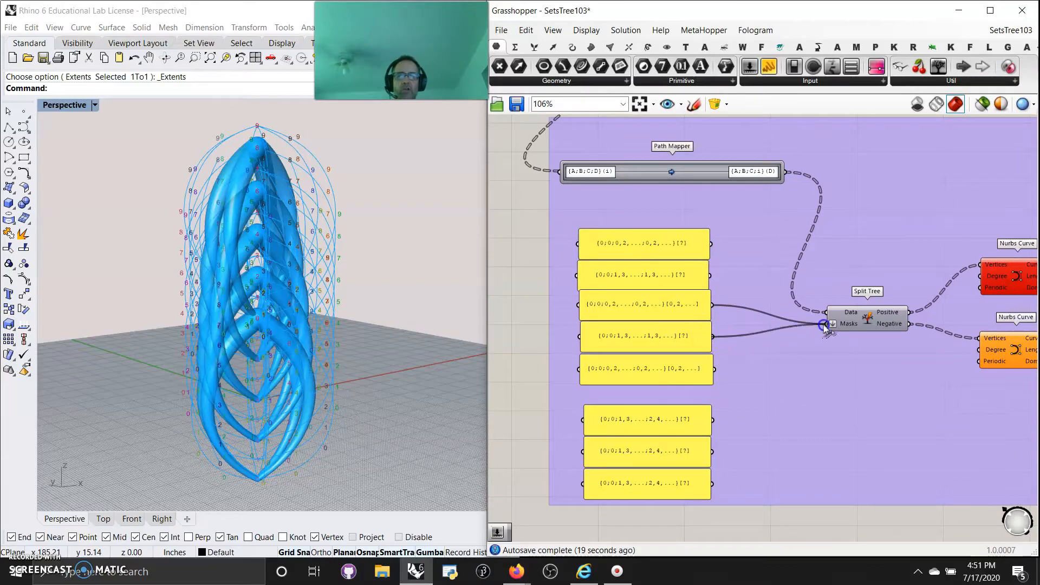
drag(824, 327, 824, 325)
mouse_move(399, 349)
right_down()
mouse_move(185, 340)
mouse_move(348, 339)
mouse_move(454, 354)
right_up()
right_drag(264, 332, 327, 329)
- Wire the Negative branch's Nurbs Curve output into Clean Tree's Tree input and inspect the resulting pipes
right_drag(871, 422, 756, 313)
right_drag(847, 318, 722, 399)
scroll(722, 399, down, 3)
right_drag(840, 389, 765, 432)
drag(699, 391, 786, 242)
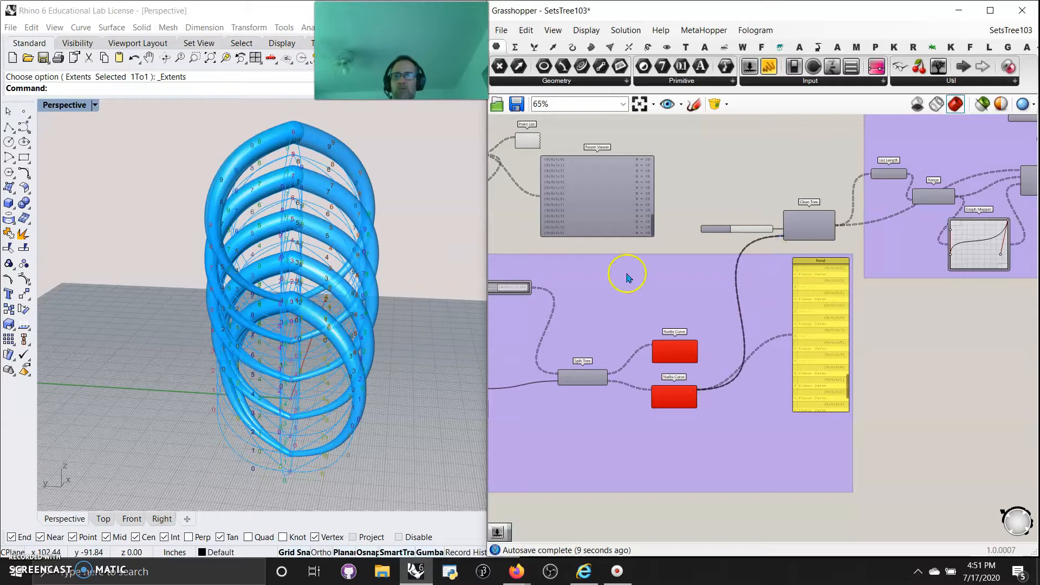
right_drag(343, 325, 273, 341)
- Connect the fifth mask panel, {0;0;0,2,...;0,2,...}[0,2,...], to Split Tree's Masks input and examine the pipes up close
scroll(556, 403, up, 2)
right_drag(551, 398, 900, 310)
scroll(797, 346, up, 5)
right_drag(796, 337, 714, 385)
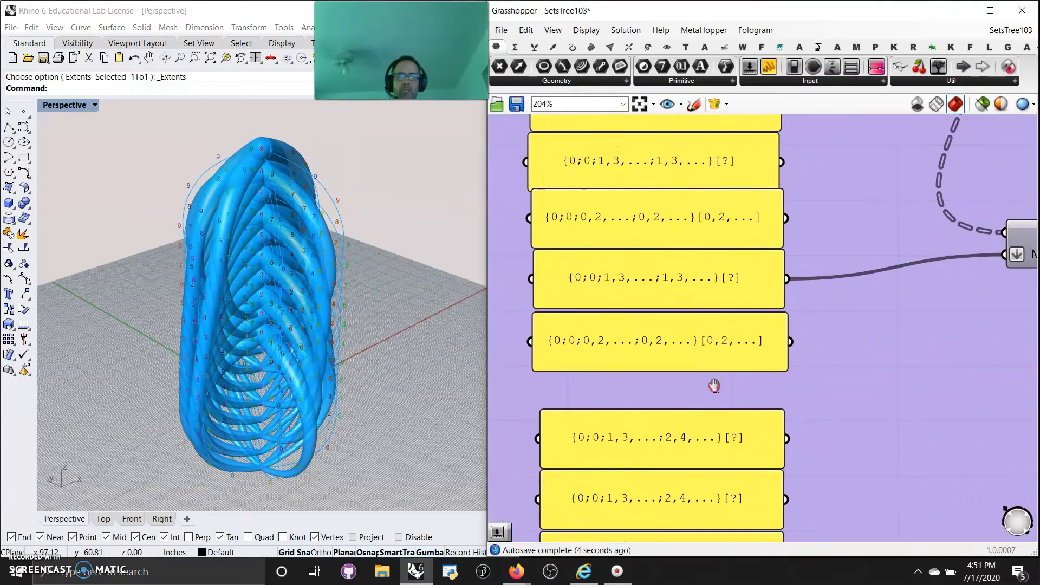
scroll(709, 380, down, 3)
drag(849, 308, 880, 297)
right_drag(348, 365, 135, 444)
scroll(225, 455, up, 8)
right_drag(225, 457, 346, 392)
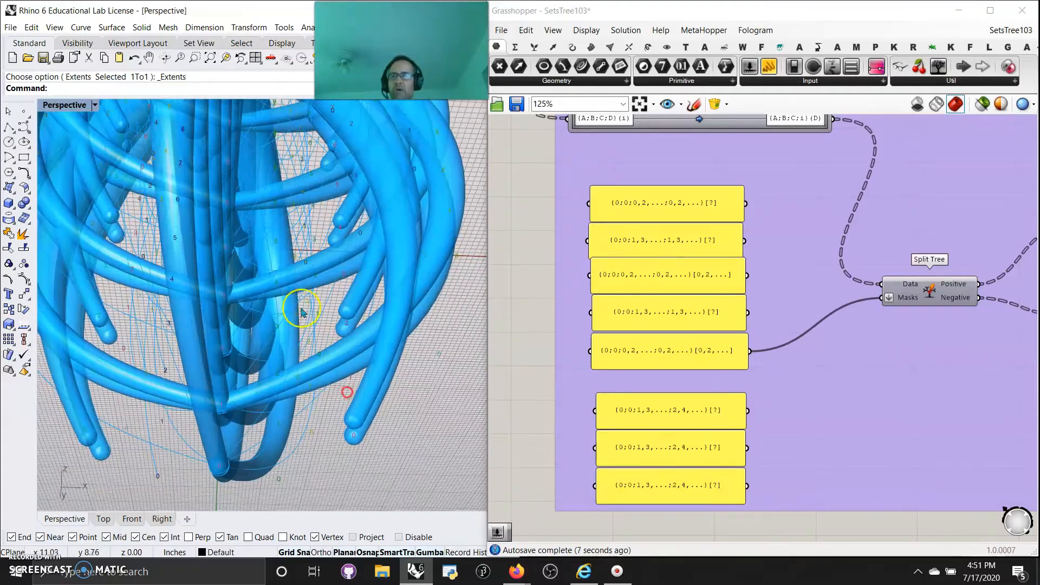
- Switch Rhino to the four-viewport layout and frame the whole form in the Perspective view
double_click(66, 105)
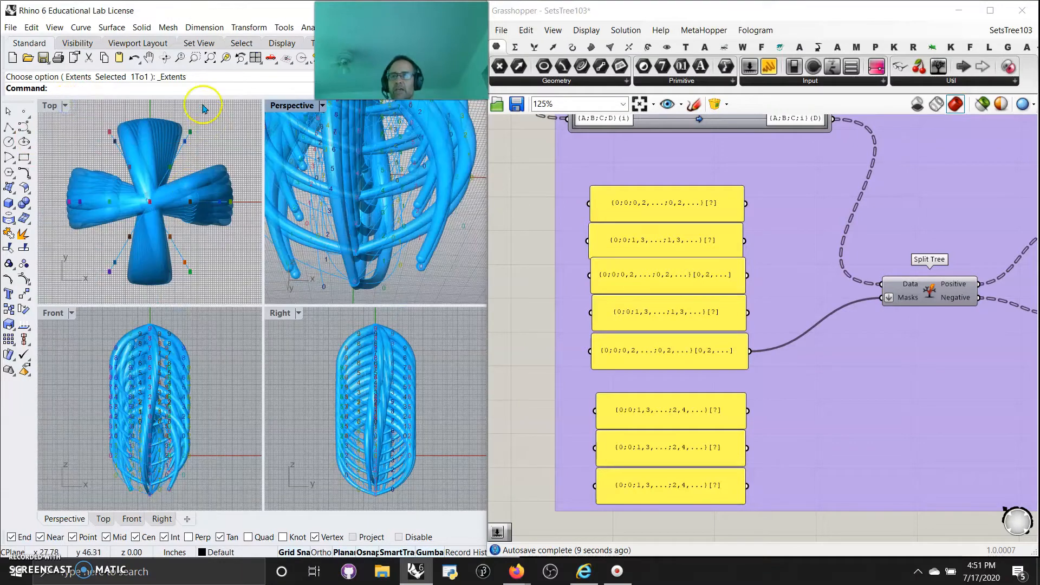
click(209, 58)
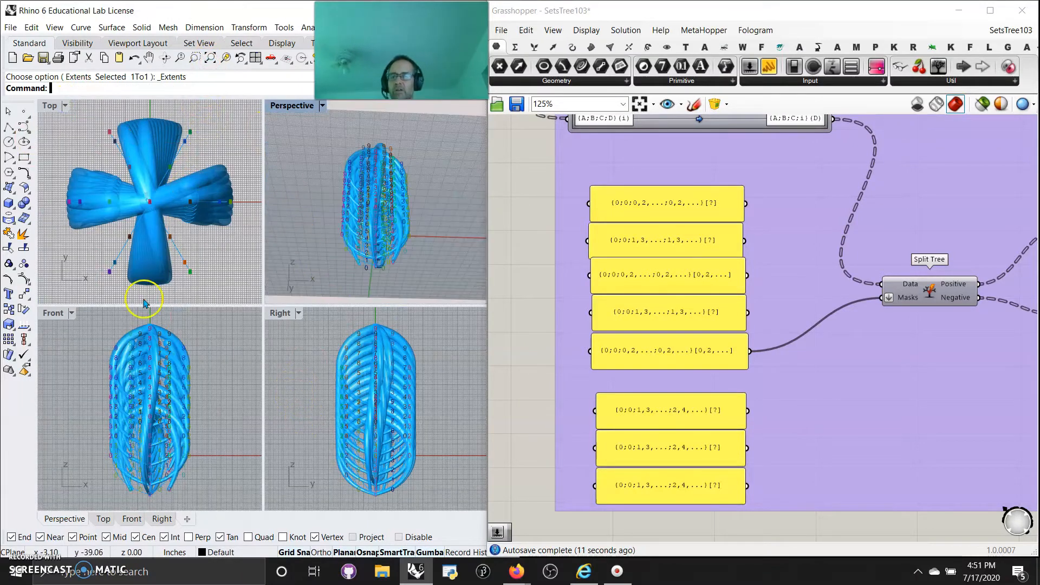
right_drag(366, 224, 399, 112)
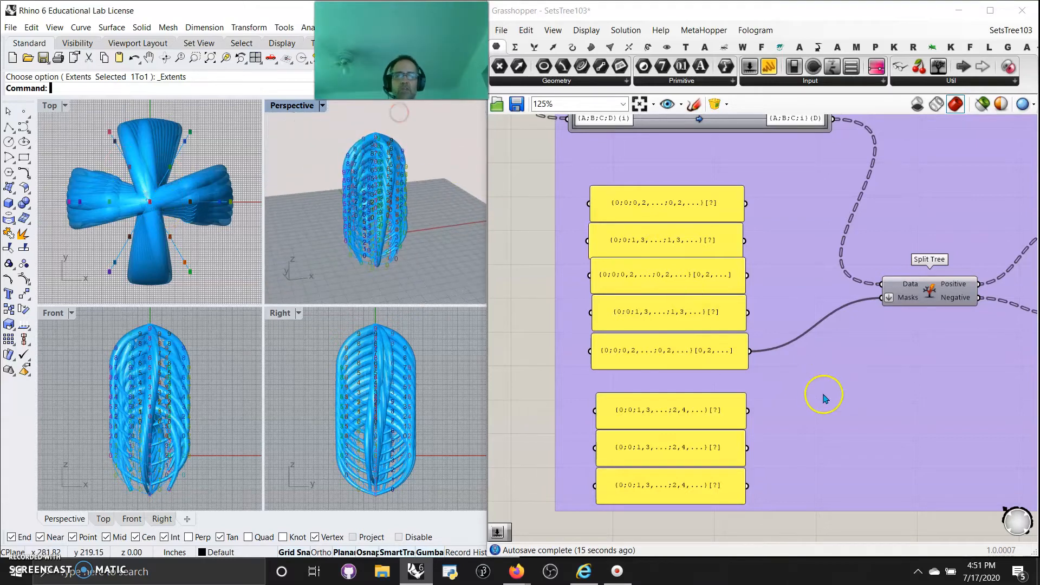
- Go to the last group and select the Geometry component fed by Cull Index
scroll(822, 398, down, 6)
right_click(856, 381)
click(679, 412)
right_drag(949, 364, 692, 436)
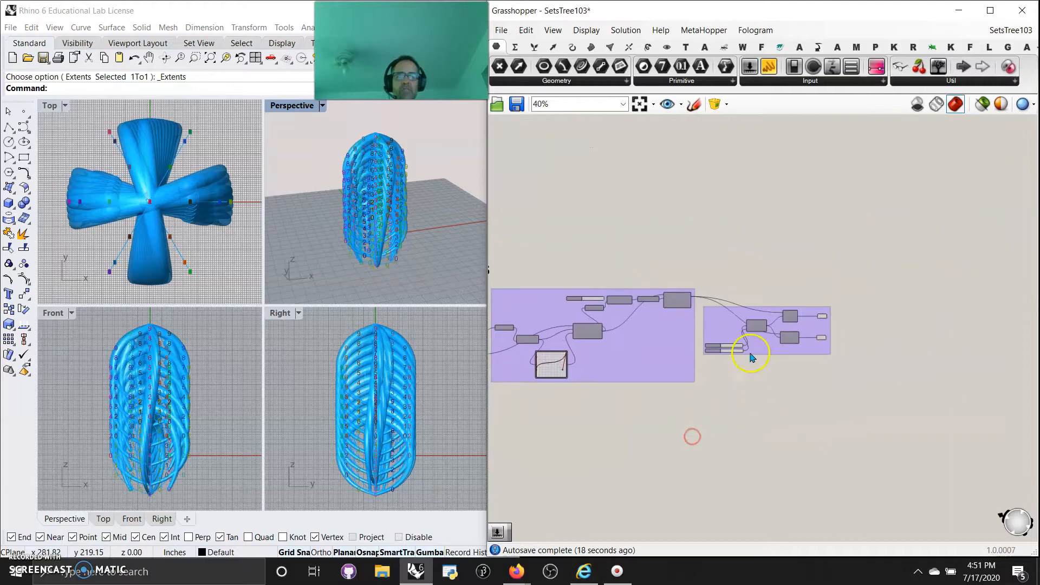
scroll(751, 357, up, 6)
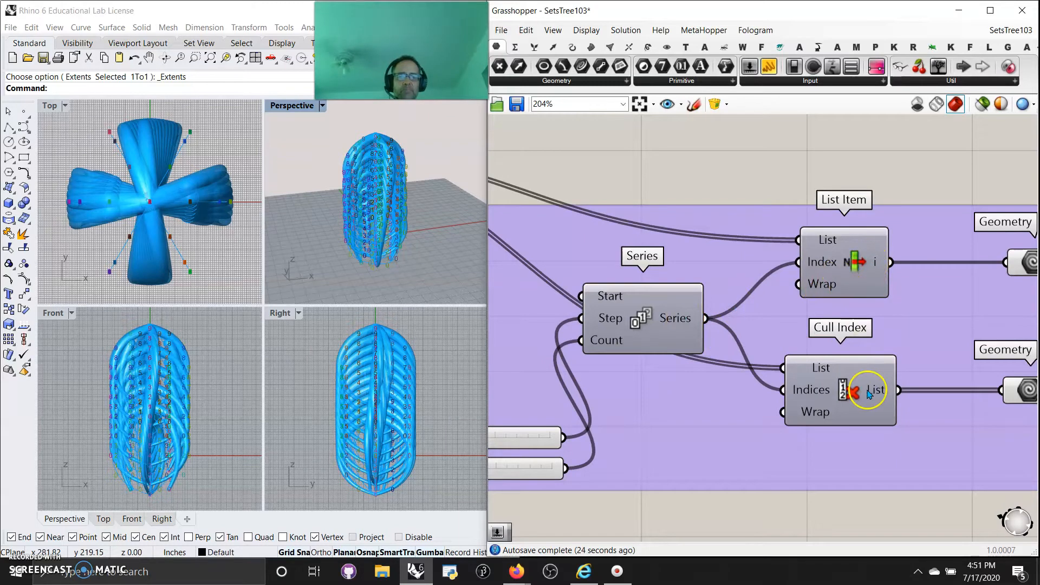
right_drag(874, 490, 659, 459)
click(799, 362)
- Set the Series component's Count slider to 8 and compare the Cull Index and List Item geometry
right_drag(617, 426, 984, 346)
drag(833, 238, 835, 283)
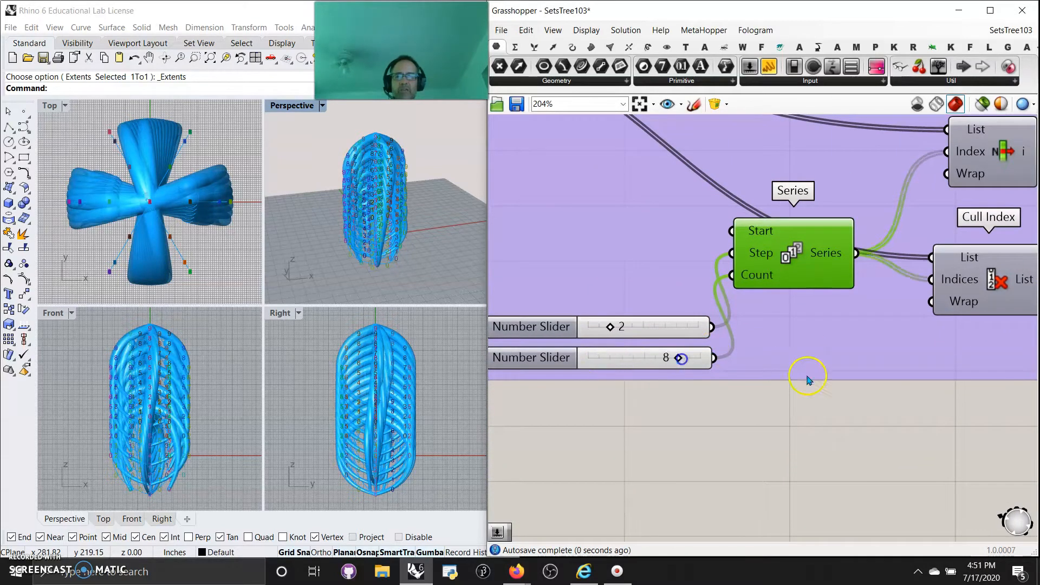
right_drag(805, 375, 668, 427)
click(972, 332)
mouse_move(370, 265)
right_down()
mouse_move(408, 262)
mouse_move(381, 256)
right_up()
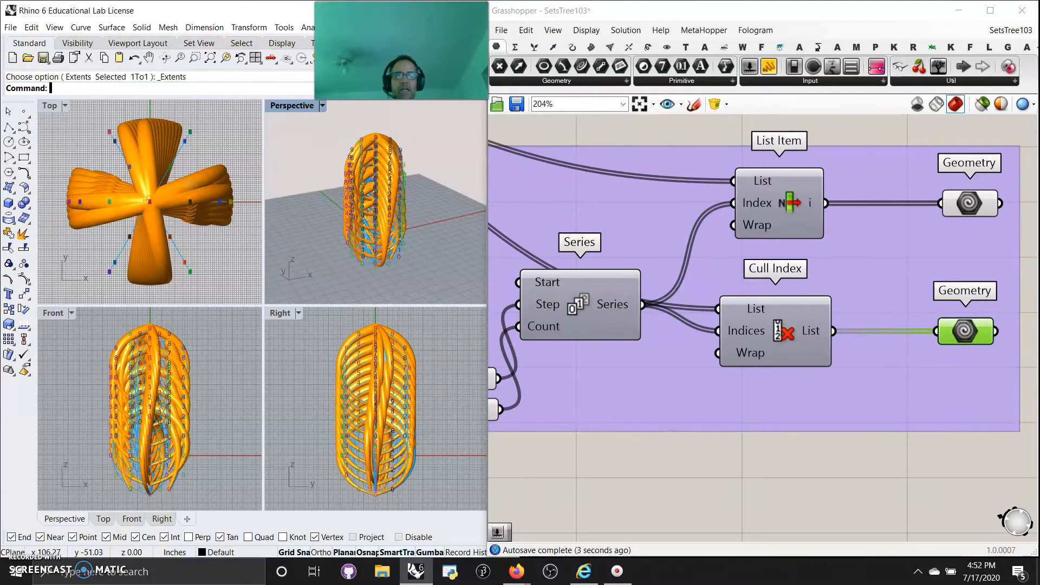
click(994, 190)
- Connect the first mask panel, {0;0;0,2,...;0,2,...}[?], to Split Tree's Masks input
scroll(645, 390, down, 6)
right_drag(606, 440, 883, 353)
right_drag(599, 437, 711, 396)
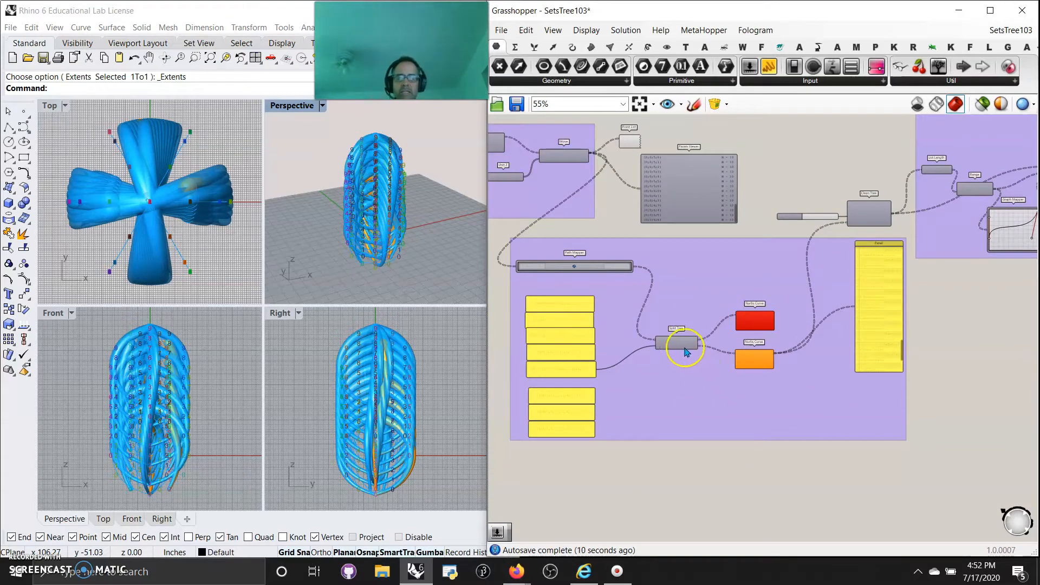
scroll(685, 352, up, 2)
scroll(657, 390, up, 2)
right_drag(668, 399, 848, 341)
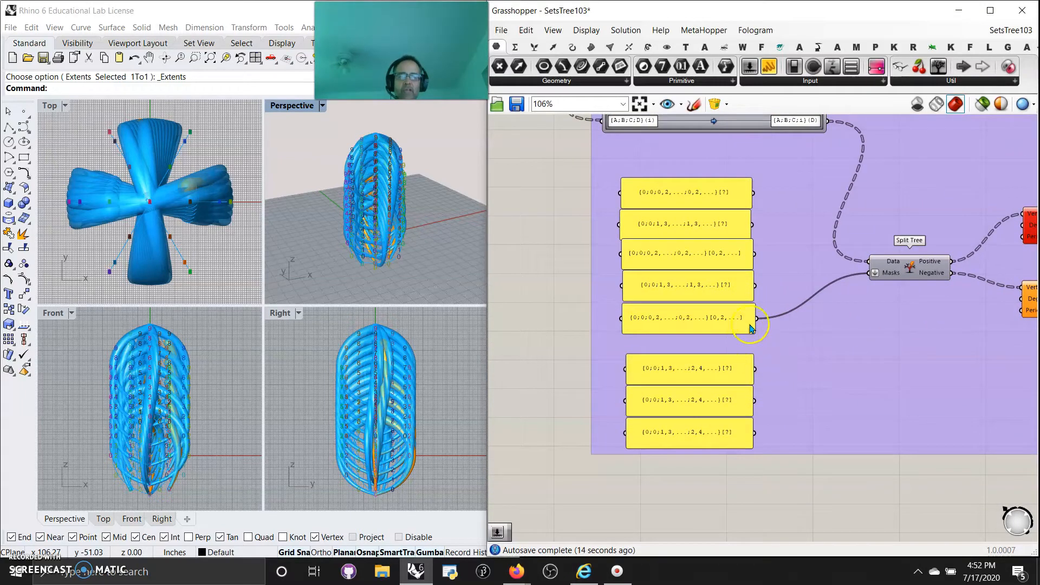
drag(754, 193, 892, 267)
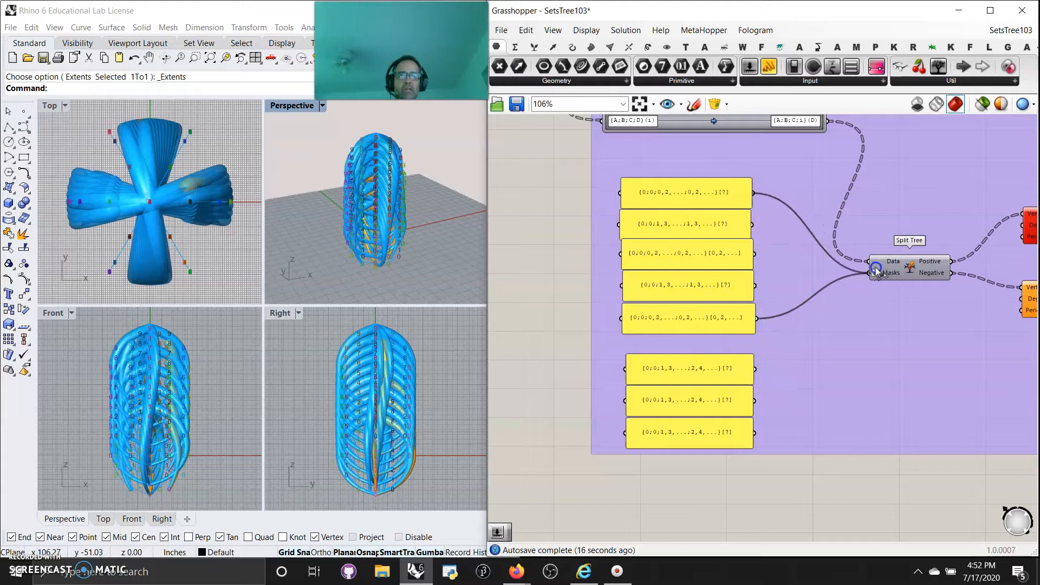
- Wire the Positive branch's Nurbs Curve output into Clean Tree's Tree input and inspect the form
right_drag(964, 294, 558, 372)
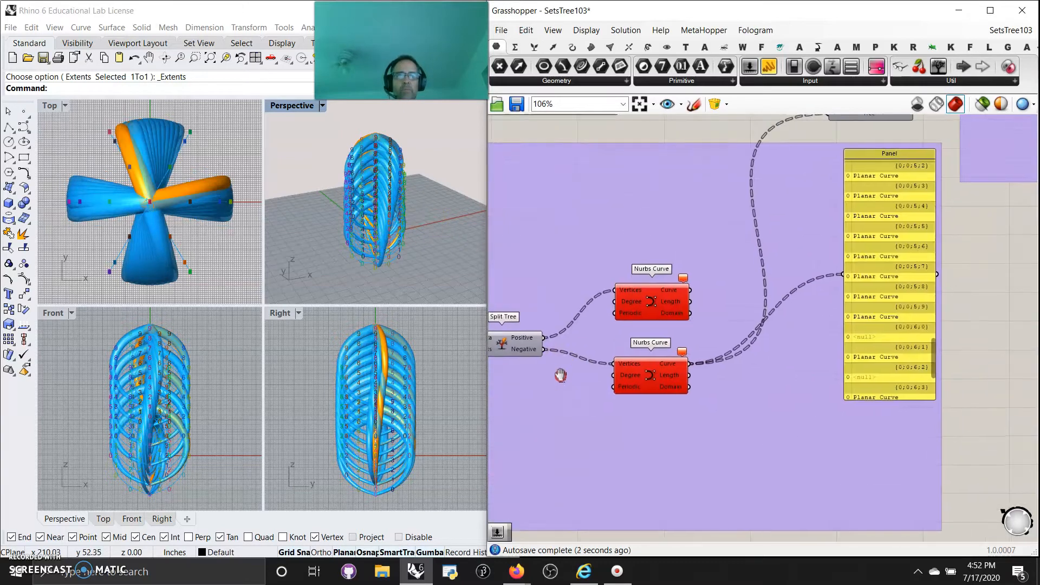
right_drag(721, 289, 678, 390)
drag(646, 391, 785, 215)
right_drag(597, 324, 703, 278)
right_drag(424, 238, 367, 215)
right_drag(916, 302, 757, 317)
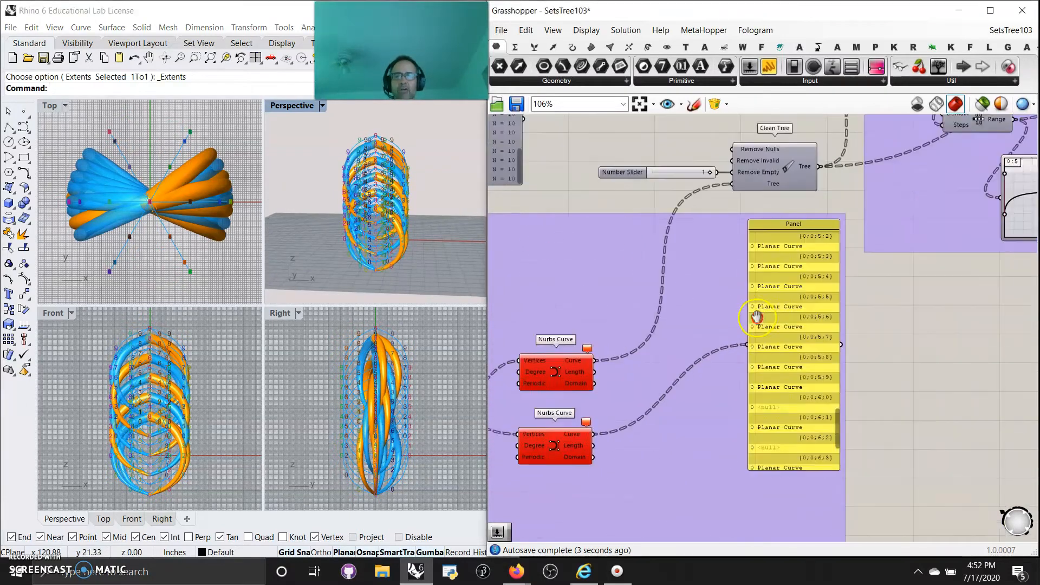
- Select the Cull Index and List Item Geometry components in turn to compare their pipes
scroll(870, 325, down, 5)
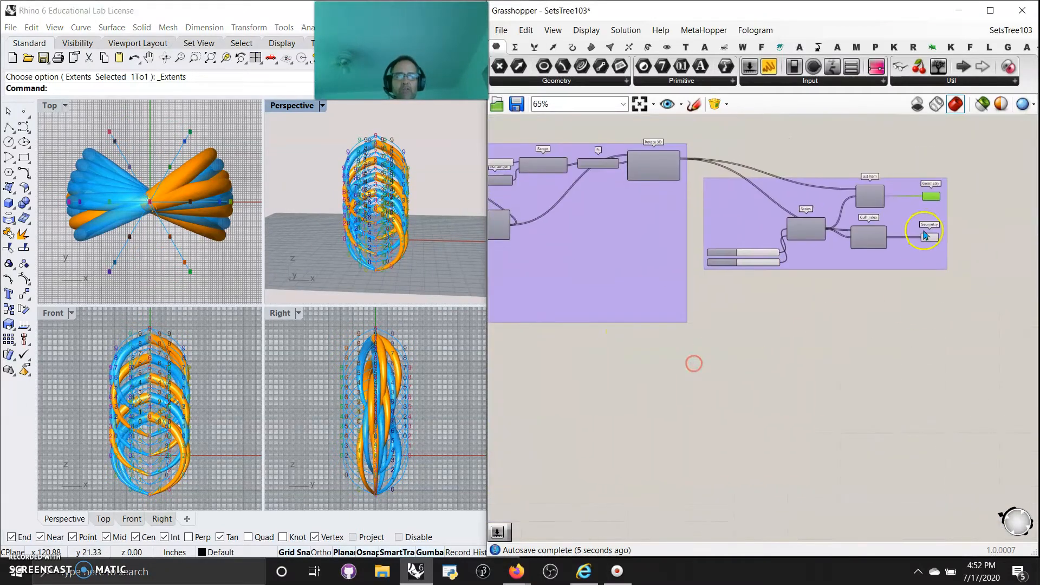
scroll(926, 235, up, 4)
click(932, 265)
click(936, 173)
- Duplicate the Graph Mapper that drives the pipe radii and place the copy directly below the original
right_drag(568, 399, 870, 362)
right_drag(660, 362, 940, 417)
right_drag(598, 390, 935, 309)
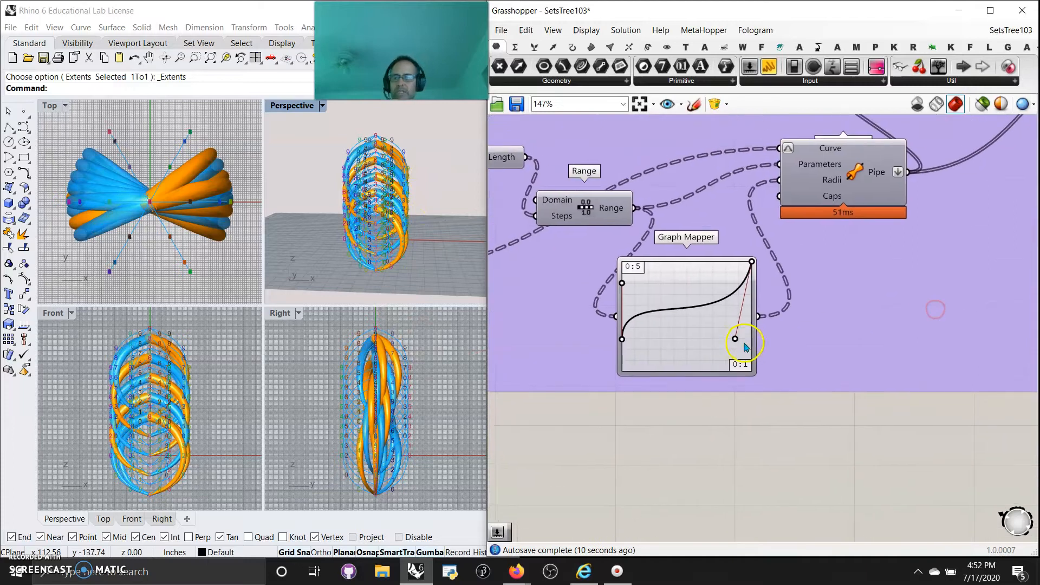
right_drag(700, 408, 912, 397)
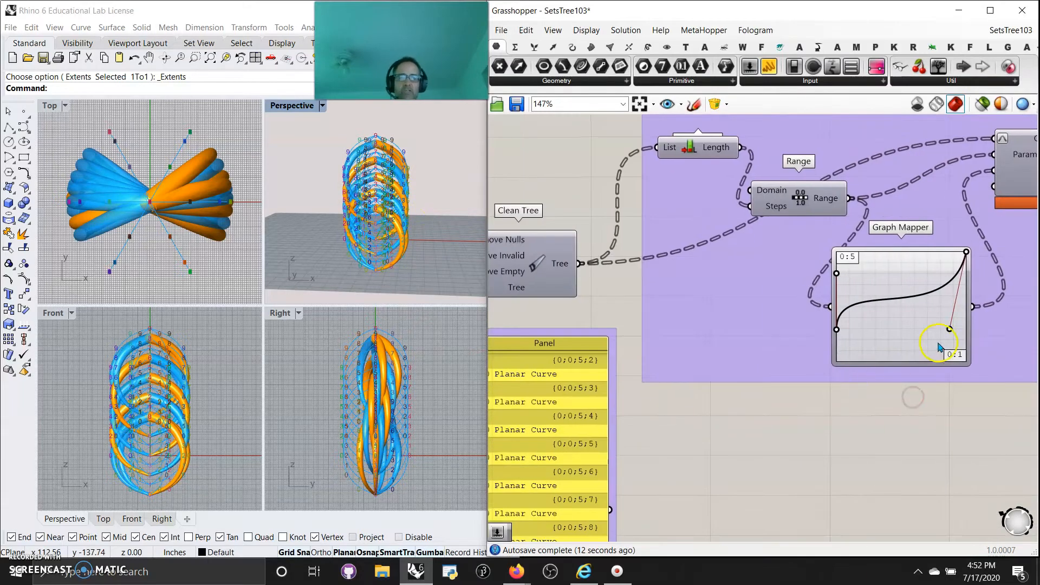
scroll(925, 345, up, 2)
right_drag(883, 343, 826, 356)
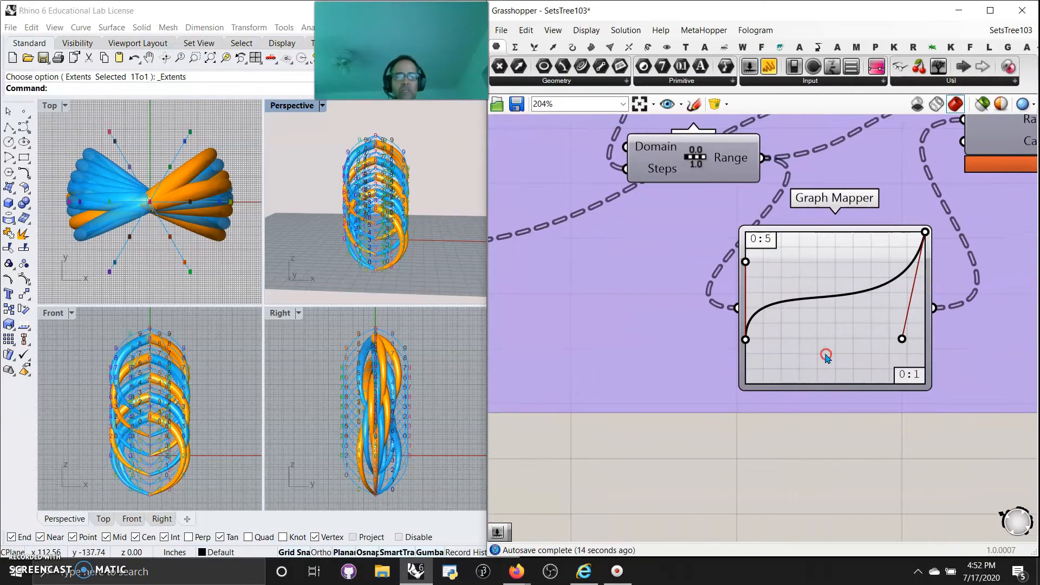
right_click(830, 344)
click(824, 353)
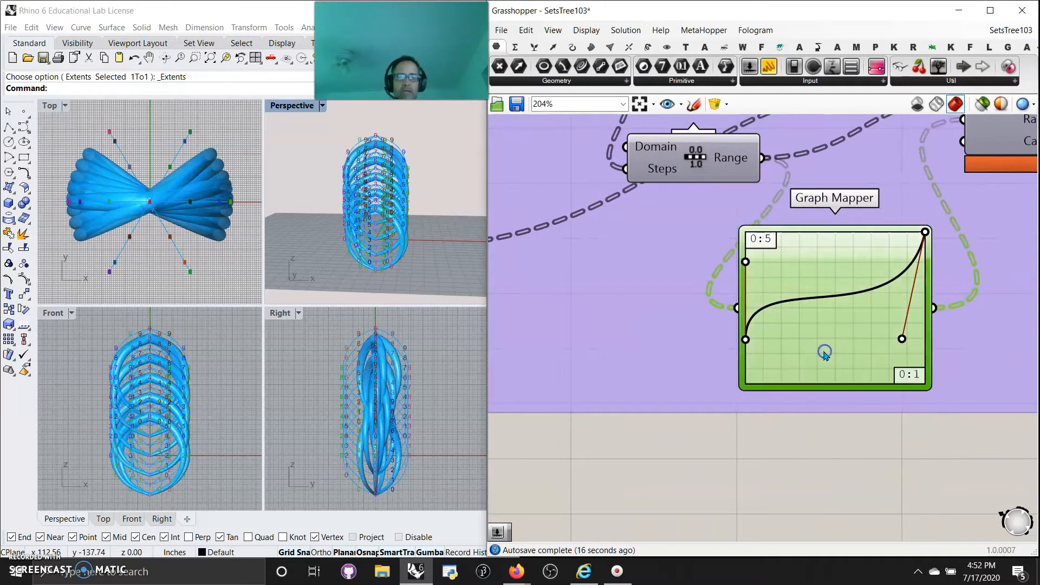
alt+drag(822, 350, 837, 523)
right_drag(837, 523, 750, 306)
- Change the copied Graph Mapper's graph type to Sine Summation
right_click(751, 307)
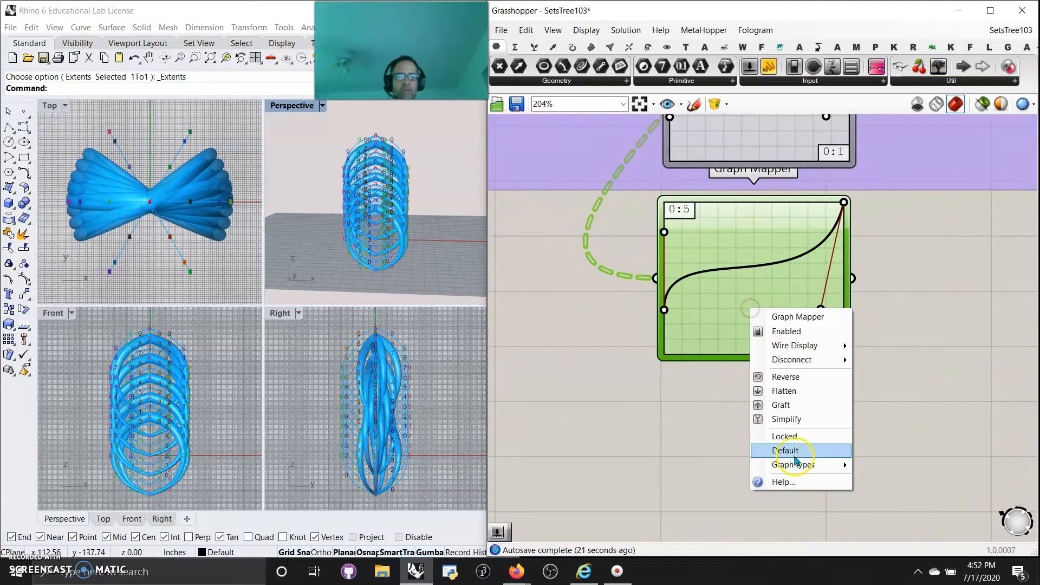
mouse_move(799, 467)
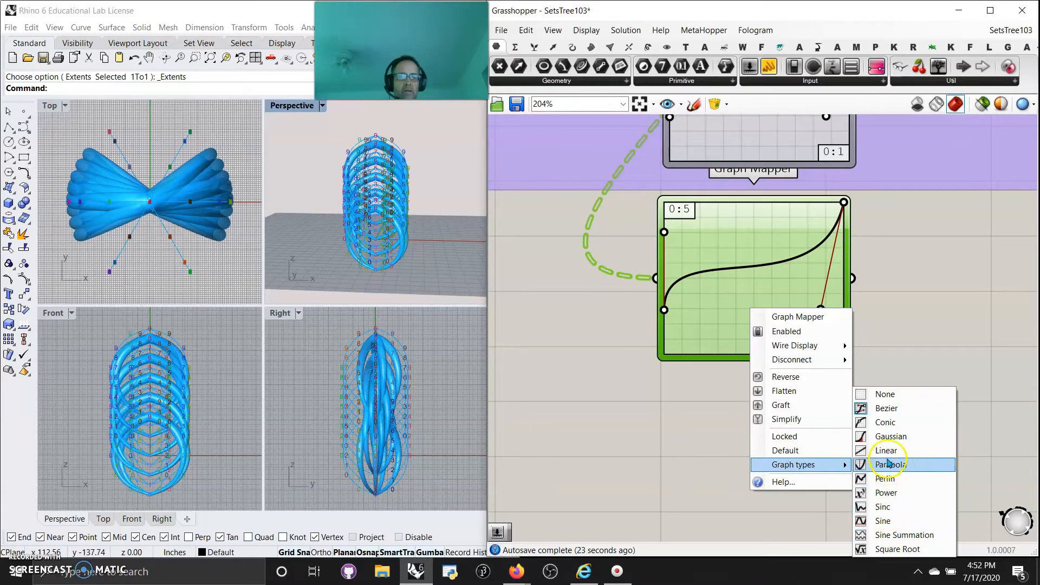
click(890, 535)
right_drag(900, 297, 875, 481)
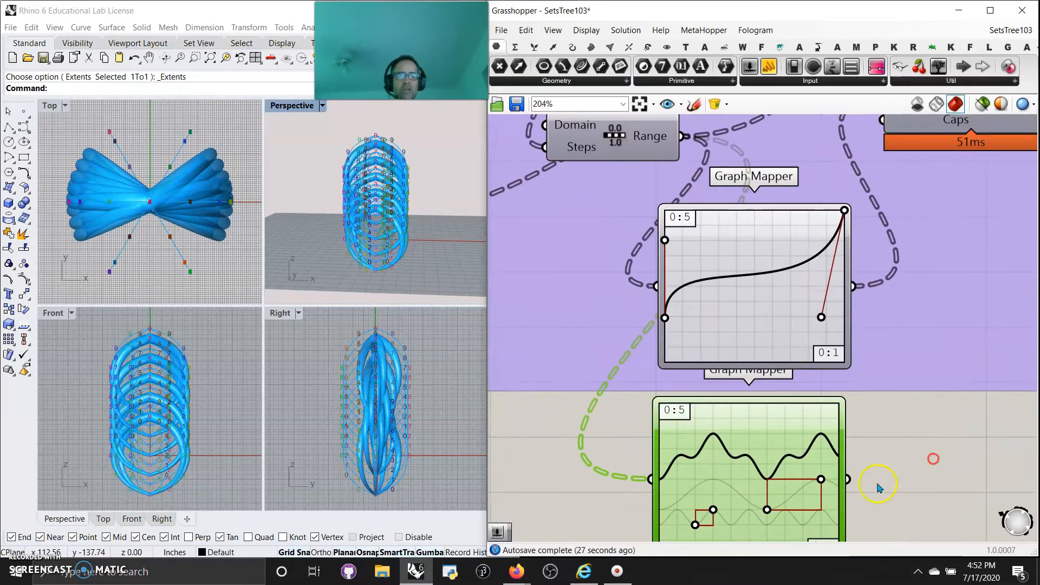
- Wire the Sine Summation Graph Mapper's output into Pipe Variable's Radii input and inspect the pipes
scroll(875, 482, down, 3)
drag(866, 470, 886, 257)
key(ctrl+z)
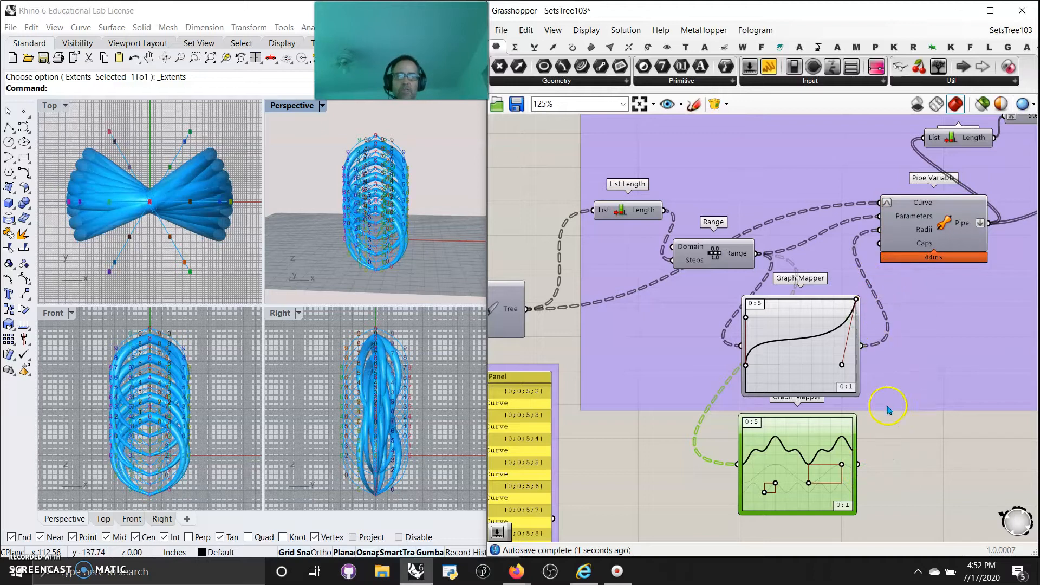
drag(859, 463, 879, 229)
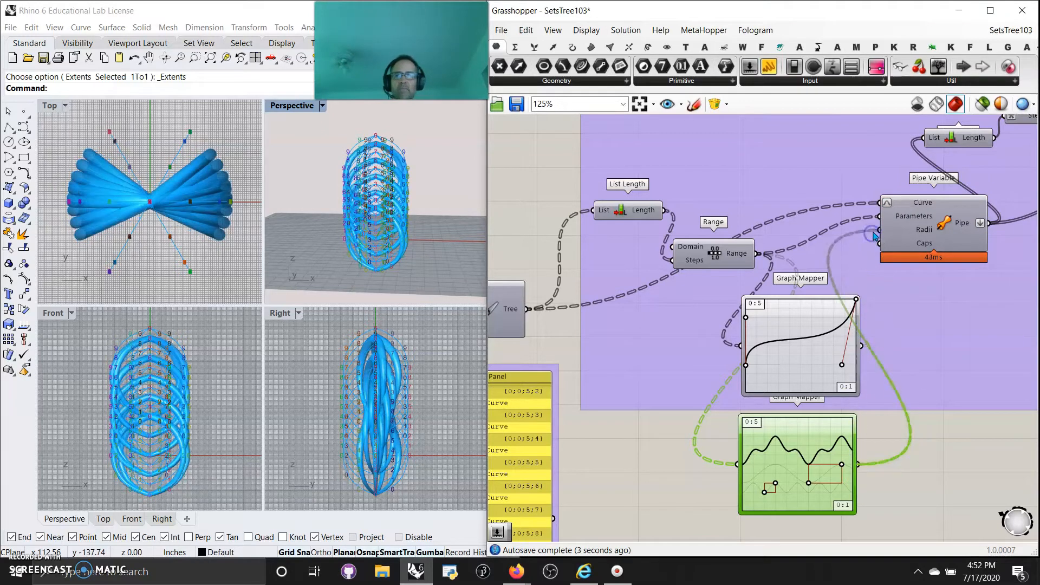
scroll(366, 214, up, 3)
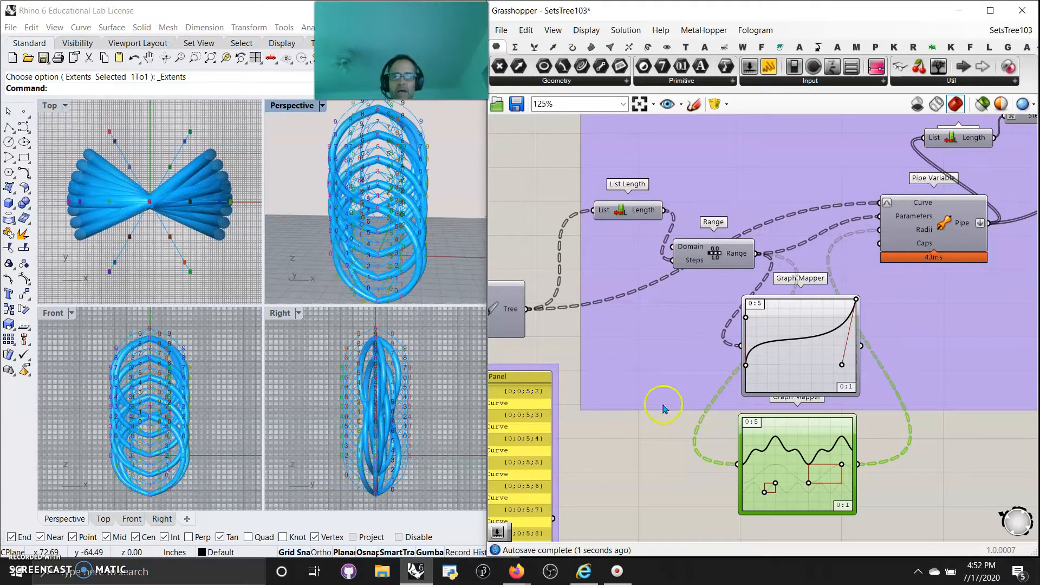
scroll(380, 215, up, 5)
mouse_move(390, 214)
right_down()
mouse_move(338, 219)
mouse_move(372, 223)
right_up()
scroll(378, 232, down, 6)
- Reshape the Sine Summation graph into a taller, higher-frequency wave and inspect the pipes
drag(841, 467, 812, 400)
drag(809, 483, 807, 517)
scroll(352, 201, up, 5)
right_drag(372, 213, 401, 217)
scroll(376, 232, down, 6)
click(611, 320)
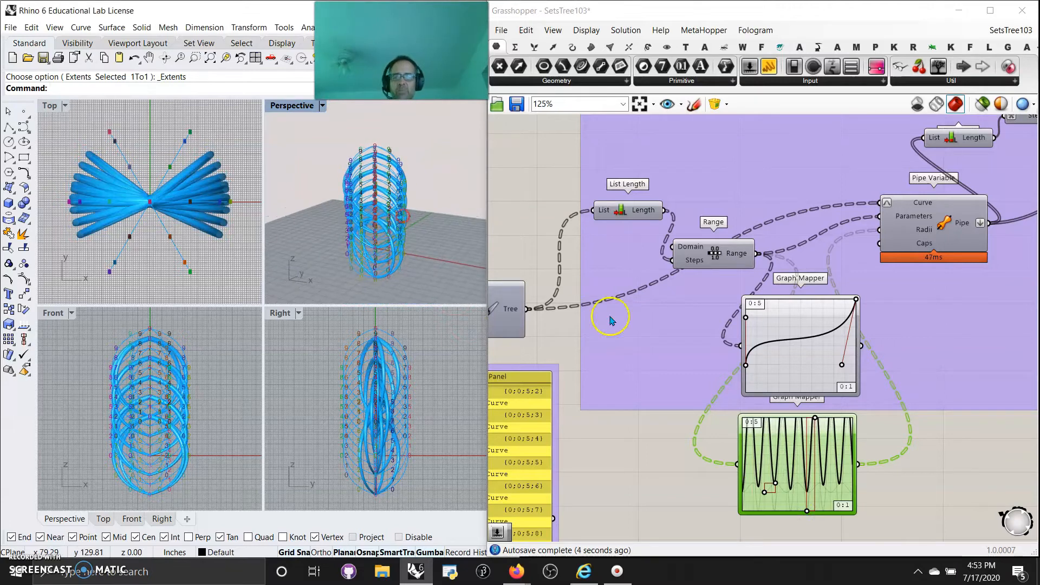
- Reconnect the original Bezier Graph Mapper's output to Pipe Variable's Radii input and clear the selection
click(863, 344)
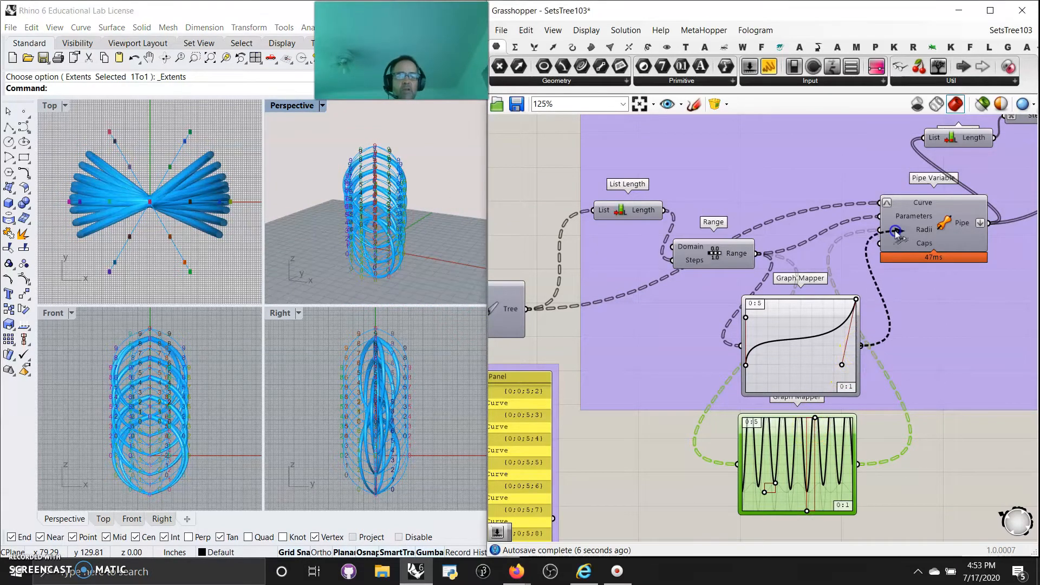
drag(883, 239, 883, 232)
click(700, 390)
click(661, 482)
- Connect the third mask panel, {0;0;0,2,...;0,2,...}[0,2,...], to Split Tree's Masks input
right_drag(597, 499, 893, 309)
right_drag(528, 394, 790, 255)
right_drag(628, 325, 770, 404)
scroll(552, 343, up, 2)
right_drag(551, 328, 890, 342)
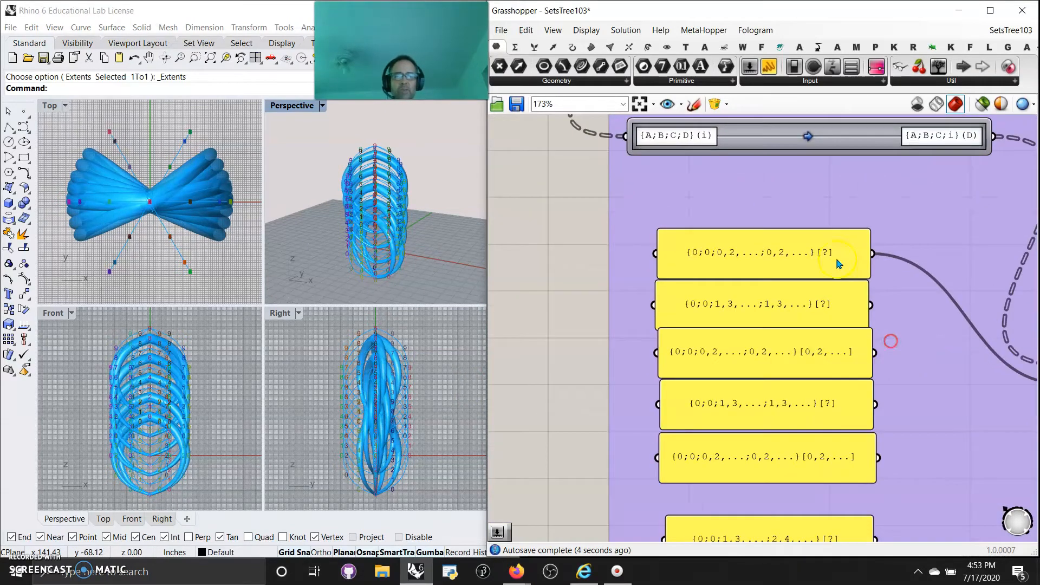
right_drag(837, 362, 792, 339)
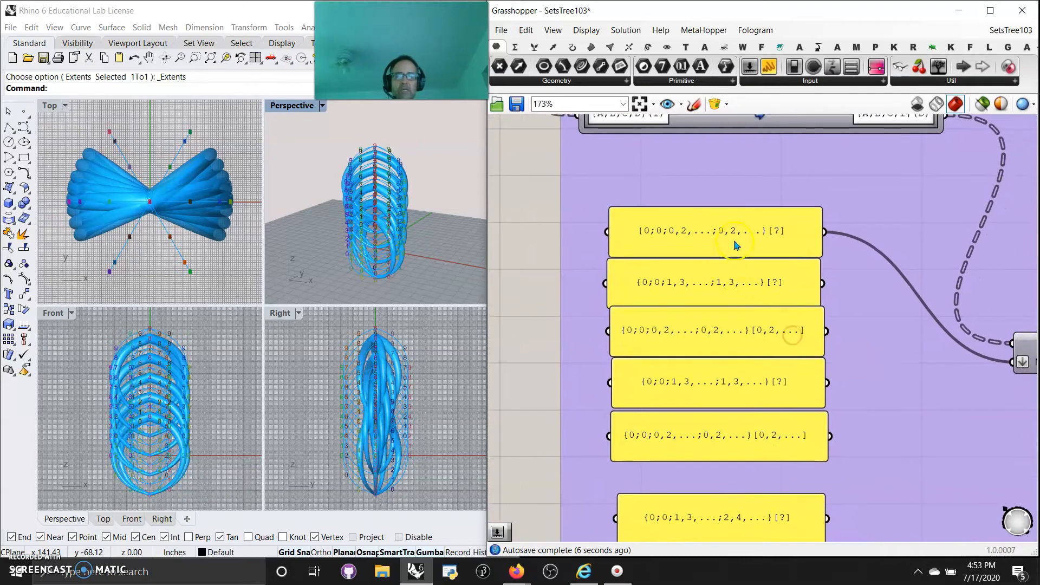
drag(957, 358, 1007, 363)
- Change the third mask panel's text to {0;0;0,4,...;0,2,...}[0,2,...]
scroll(685, 344, up, 3)
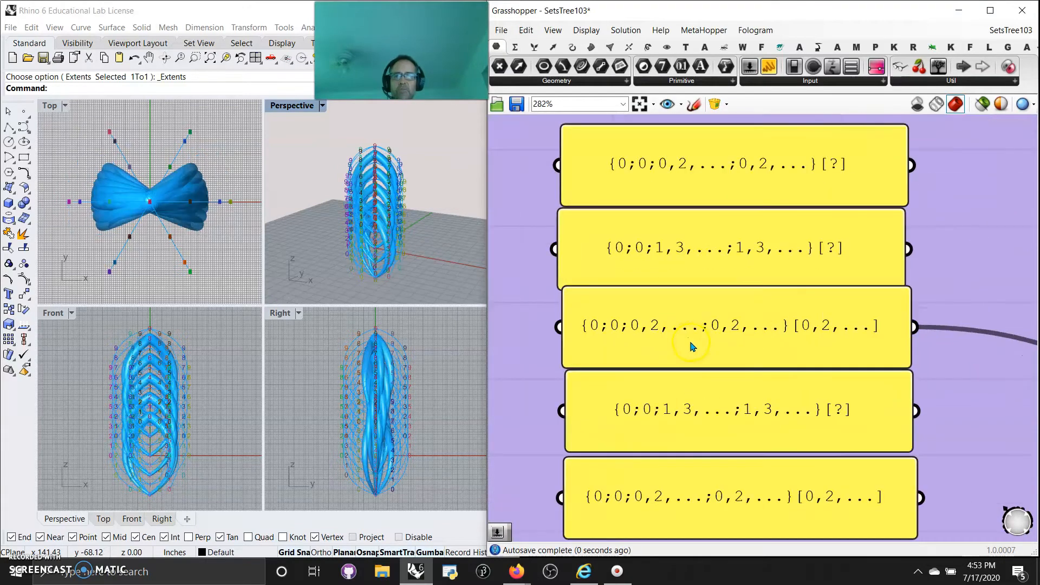
click(656, 329)
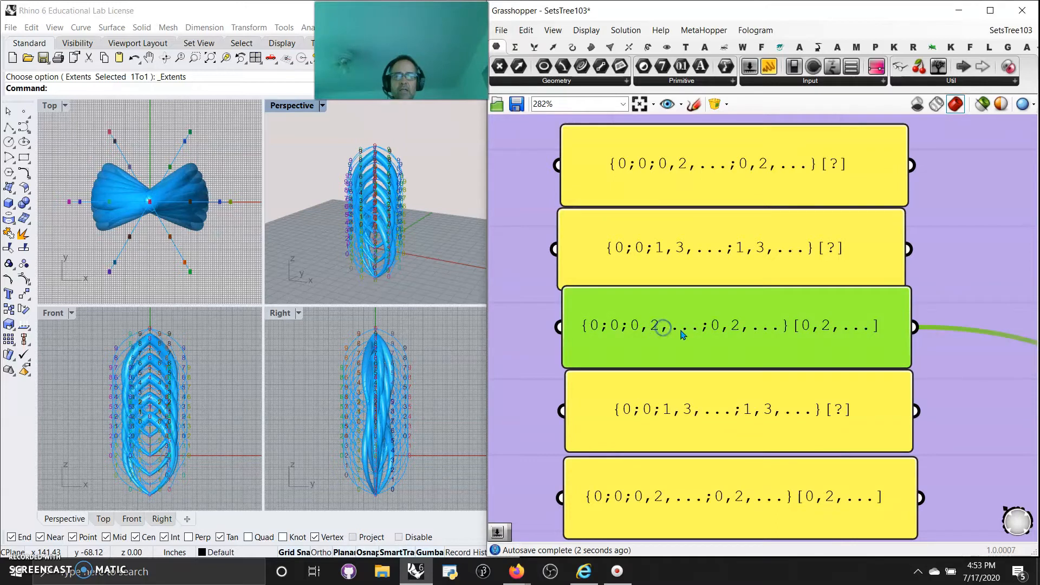
double_click(639, 327)
click(661, 296)
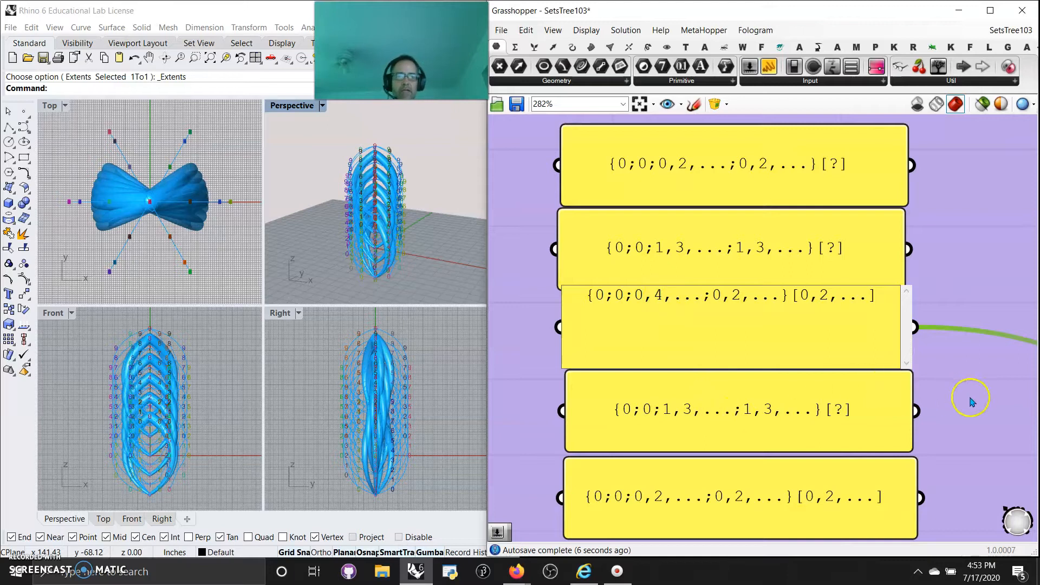
double_click(738, 296)
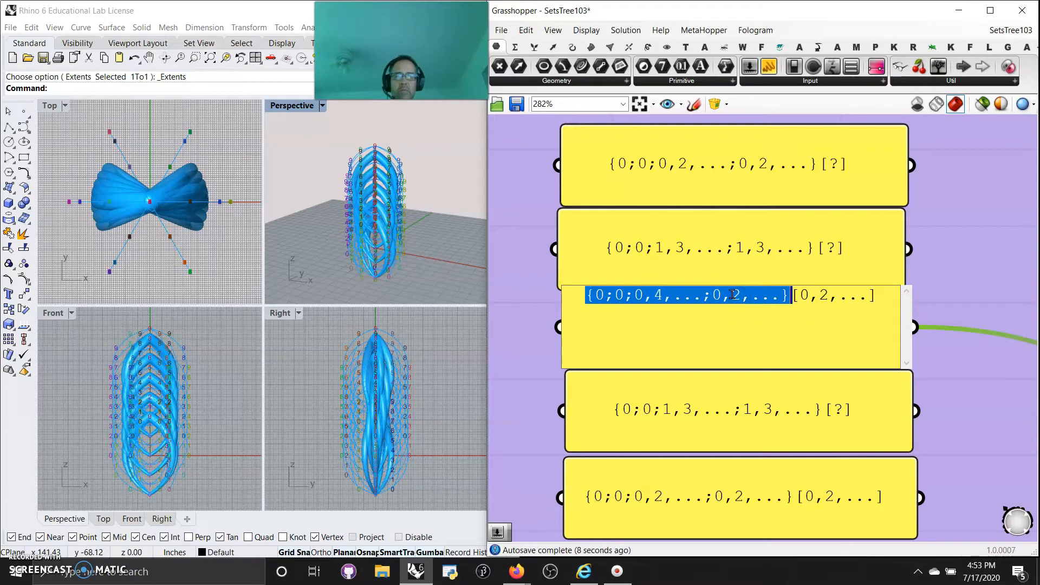
click(734, 295)
click(933, 362)
- Maximize the Perspective viewport and inspect the pipes from several angles
right_drag(381, 252, 337, 215)
scroll(381, 218, up, 5)
scroll(351, 224, down, 7)
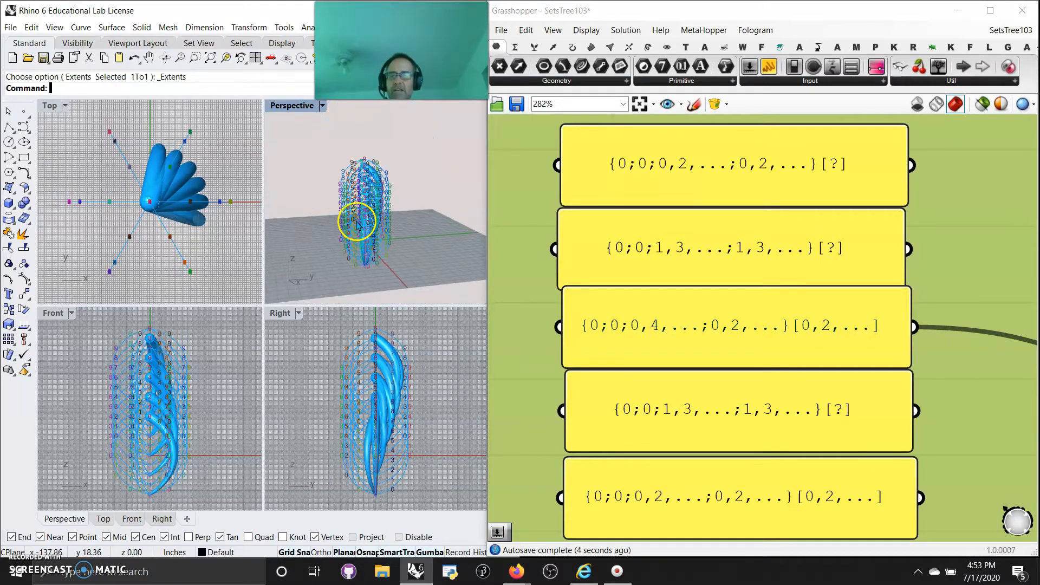
double_click(286, 106)
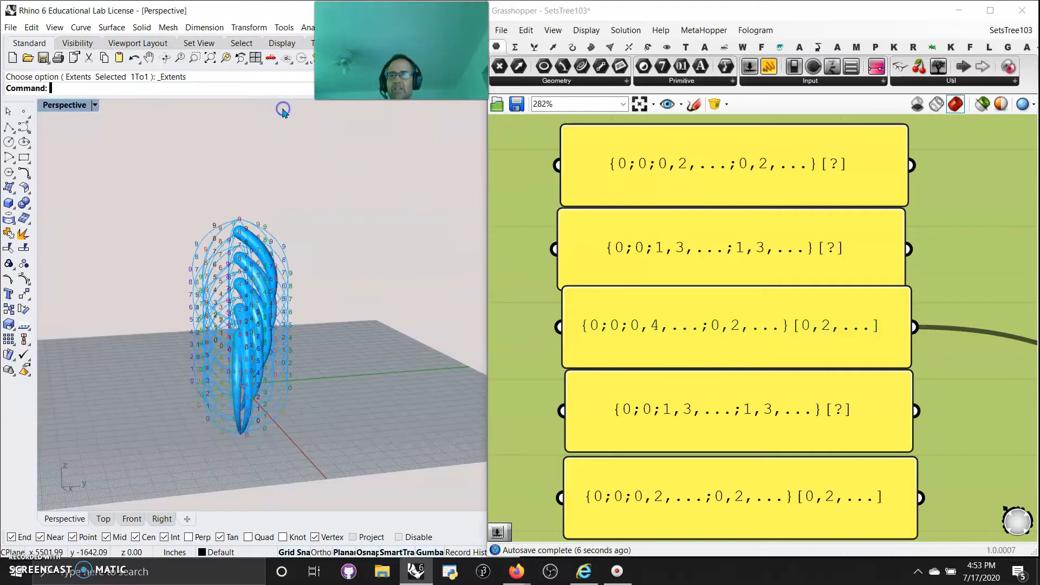
right_drag(229, 353, 267, 331)
right_drag(278, 390, 124, 368)
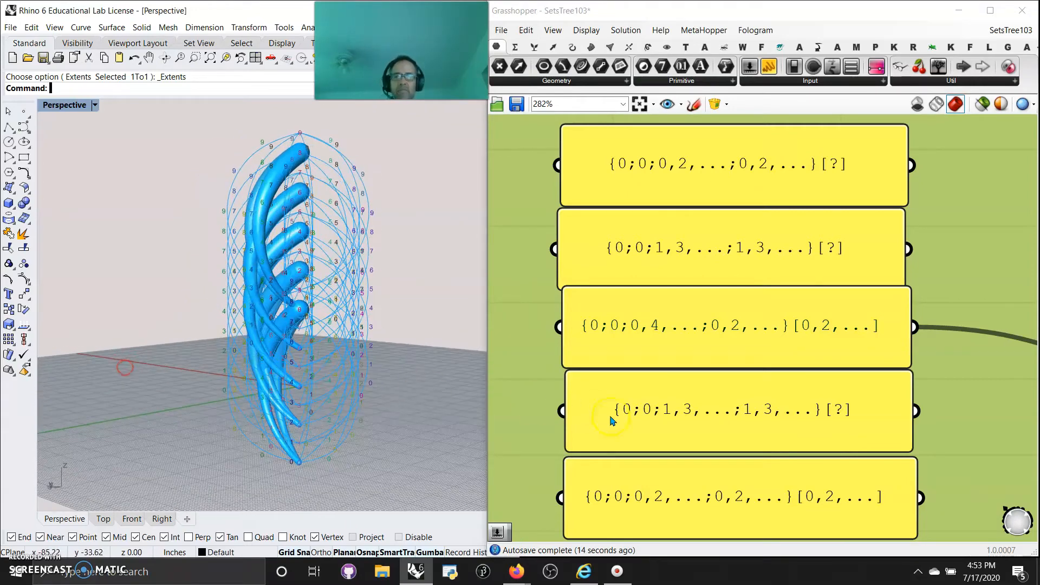
- Change the third mask panel's last branch rule to 0,3,... and inspect the pipes from several sides
double_click(757, 350)
click(738, 296)
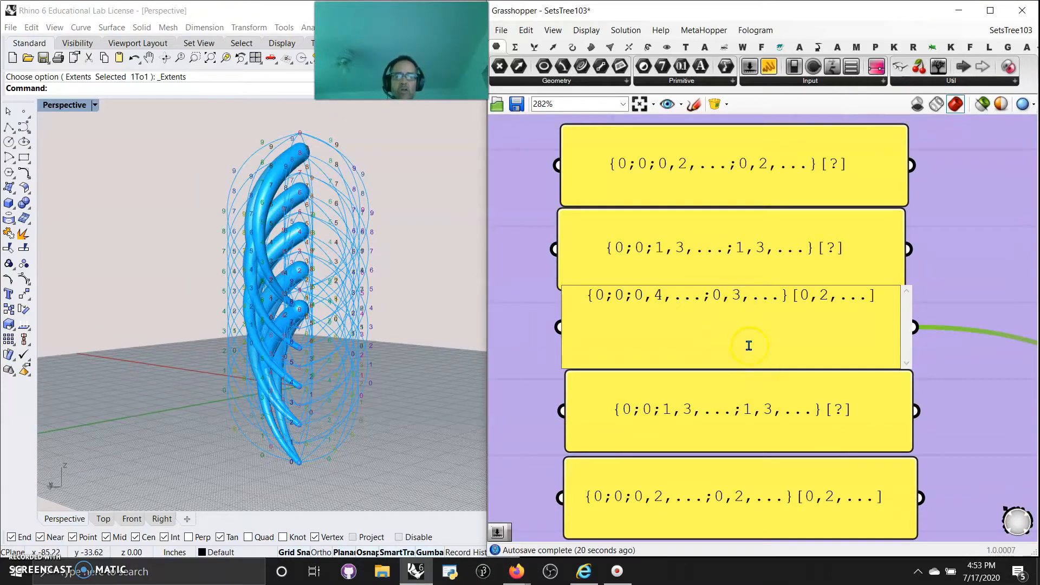
click(972, 394)
right_drag(244, 290, 130, 335)
right_drag(325, 272, 169, 274)
right_drag(344, 288, 202, 293)
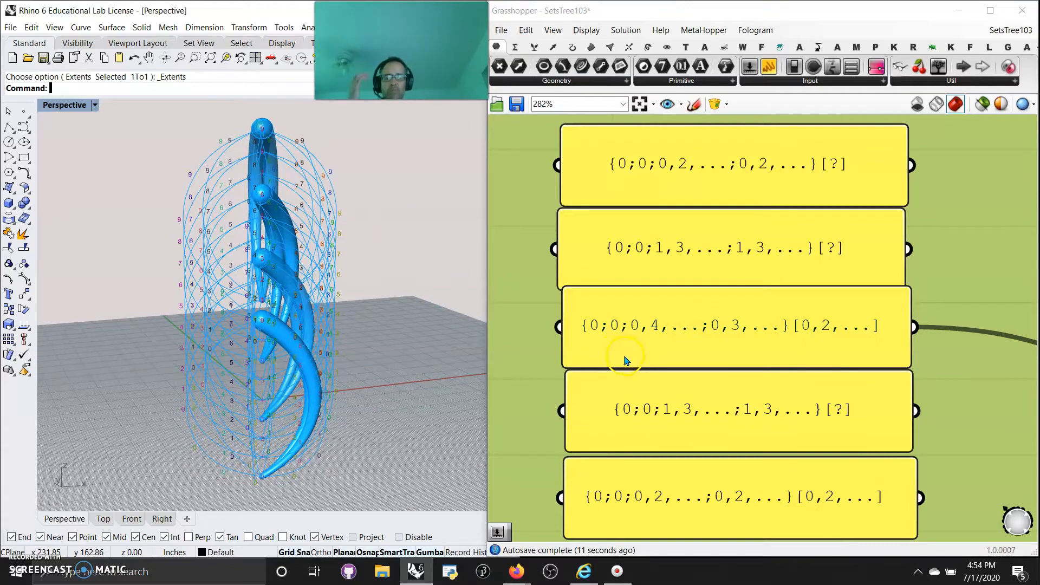
right_drag(399, 353, 309, 360)
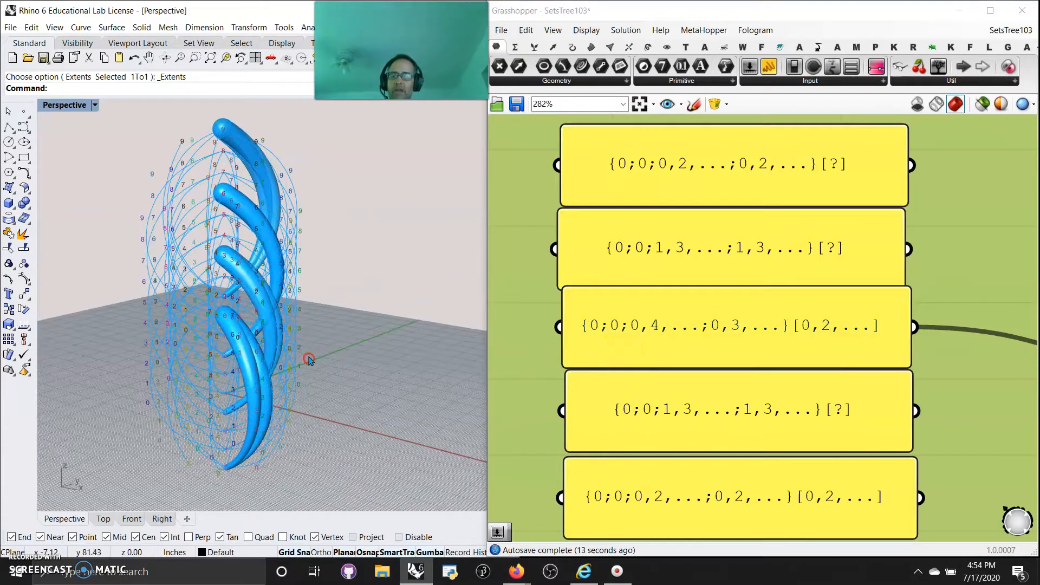
- Set the third mask panel's item rule to [0,4,...] and inspect the pipes
scroll(653, 363, down, 2)
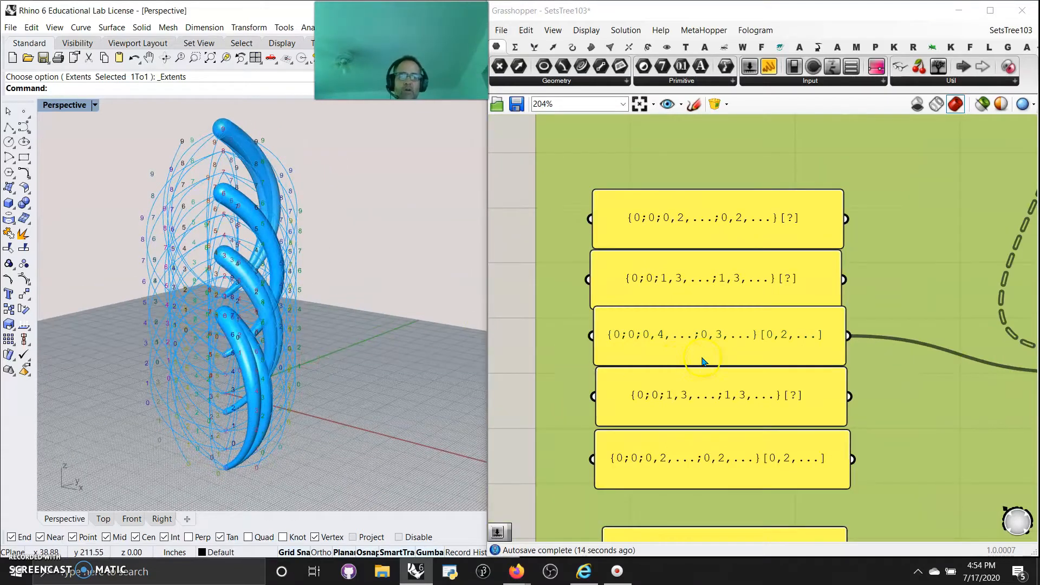
double_click(783, 342)
double_click(778, 312)
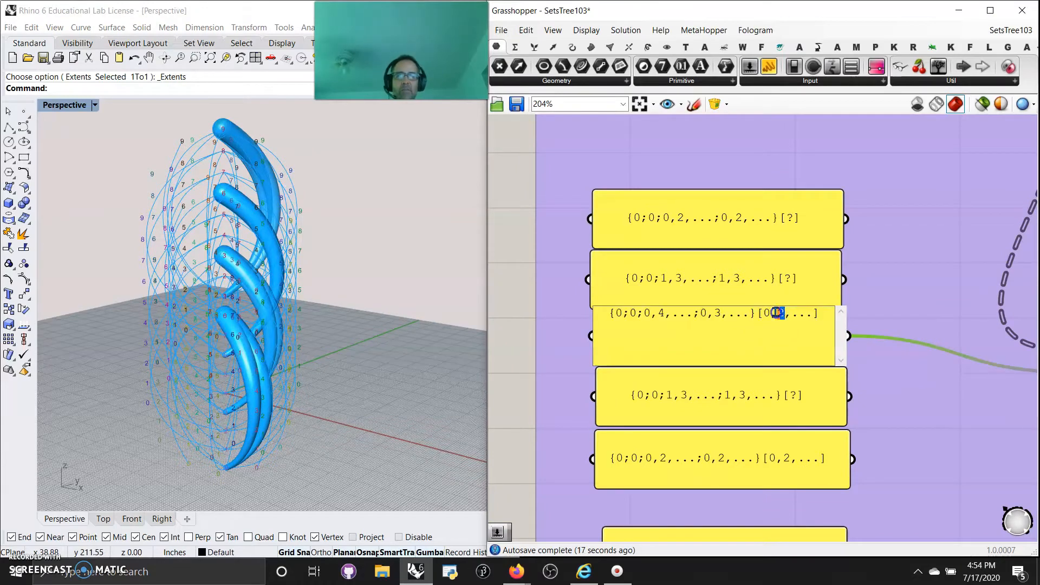
click(900, 412)
right_drag(427, 413, 298, 329)
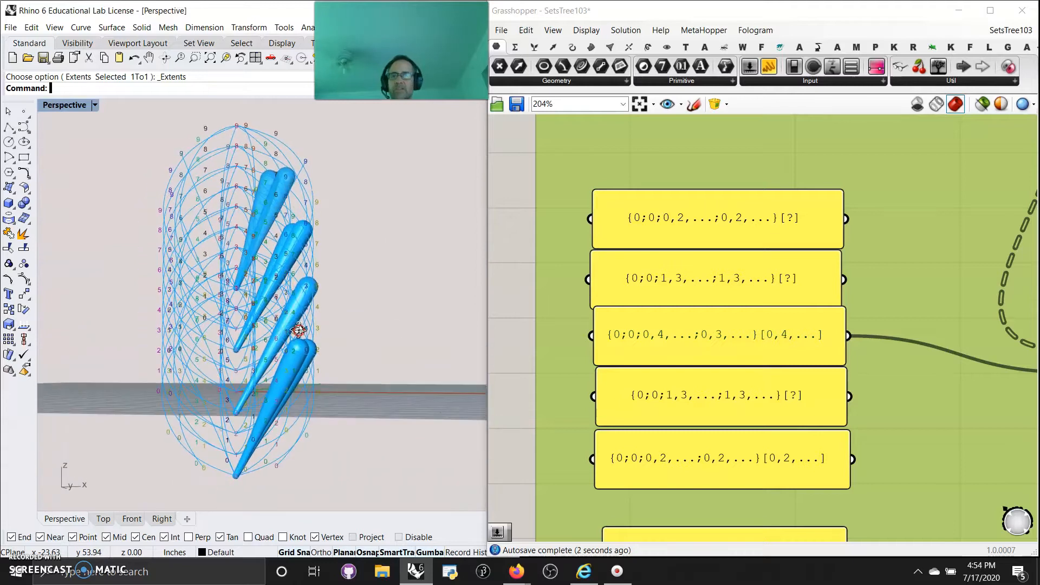
- Try [0,8,...] as the third mask panel's item rule
double_click(780, 337)
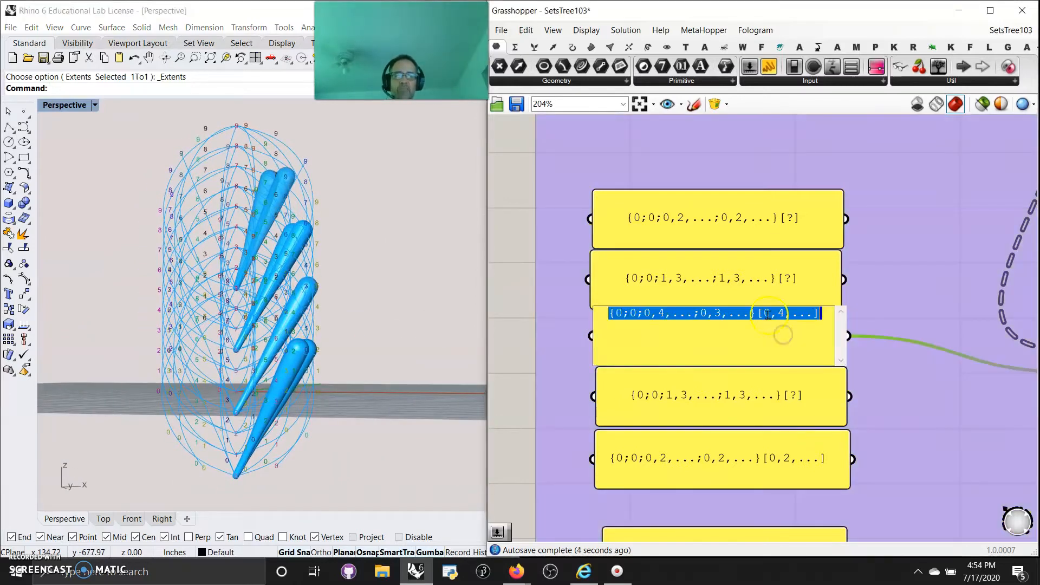
click(780, 315)
text(8)
click(901, 380)
- Set the third mask panel's item rule to [0,3,...] and inspect the pipes
click(769, 339)
double_click(779, 333)
click(785, 314)
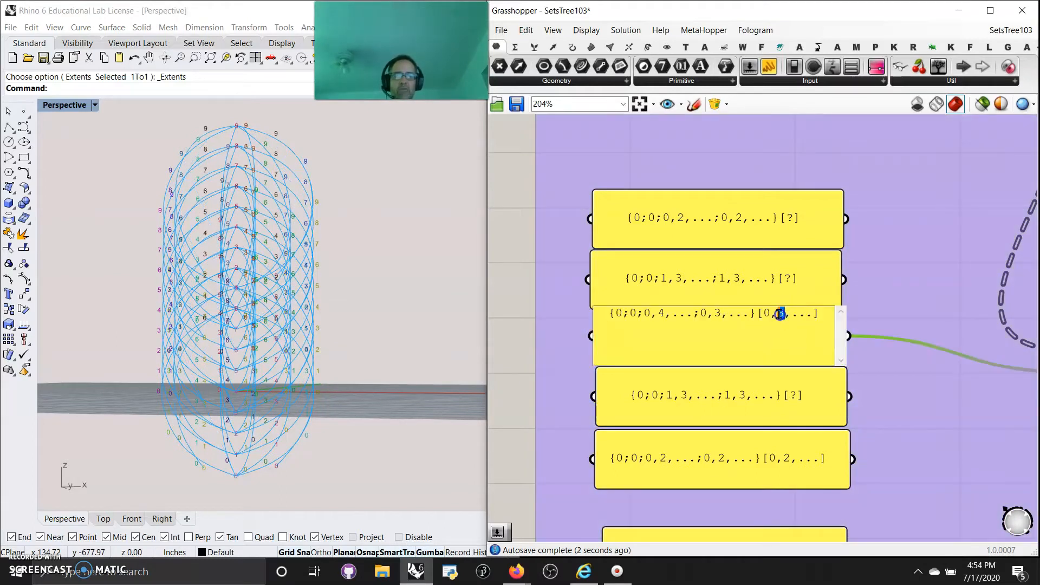
click(818, 397)
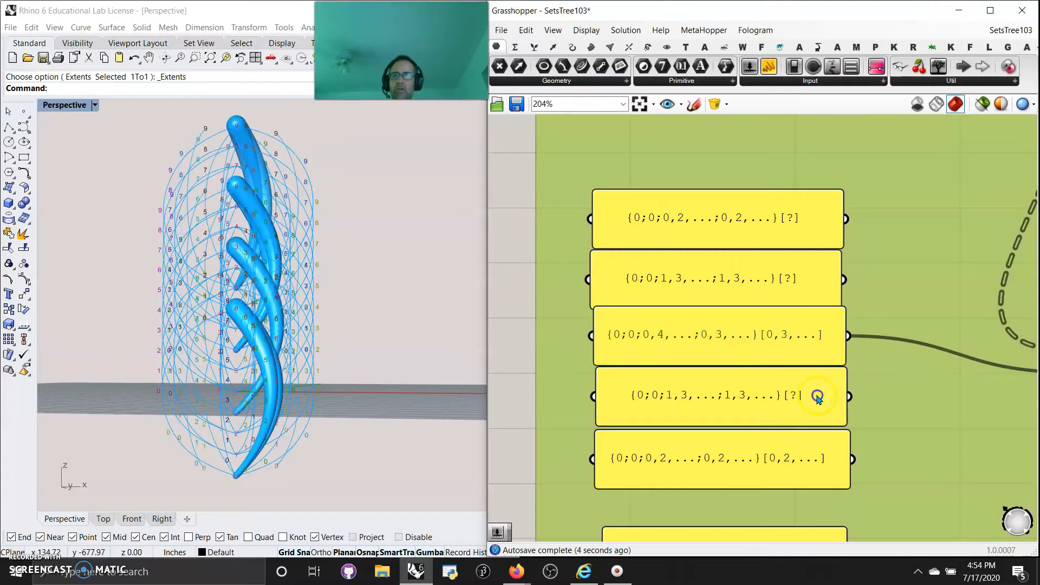
right_drag(292, 335, 262, 358)
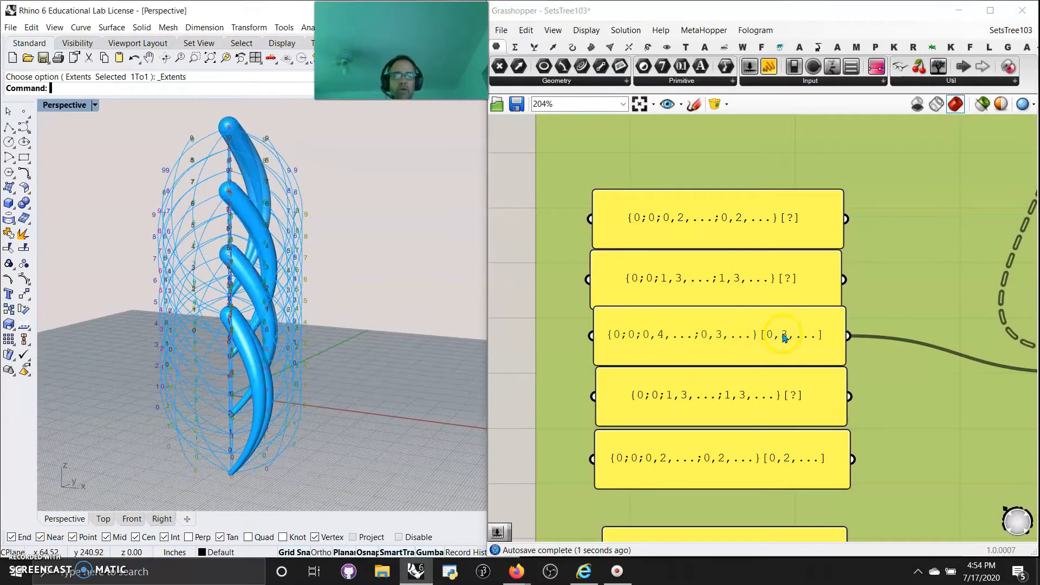
- Change the first index of the third mask panel's item rule to make it [2,3,...], and inspect the pipes
click(783, 337)
double_click(775, 334)
double_click(765, 313)
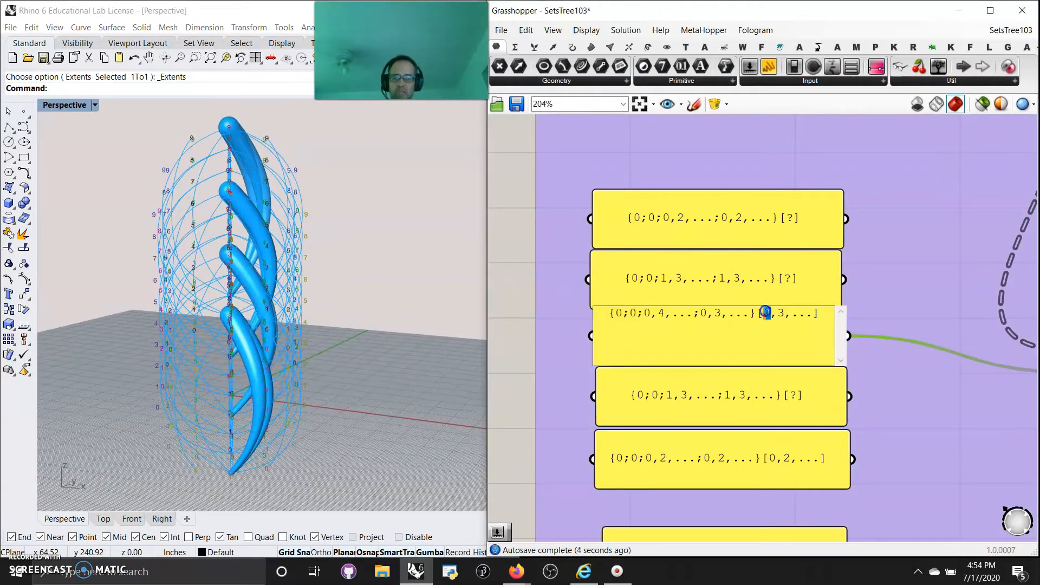
click(927, 417)
right_drag(359, 345, 334, 339)
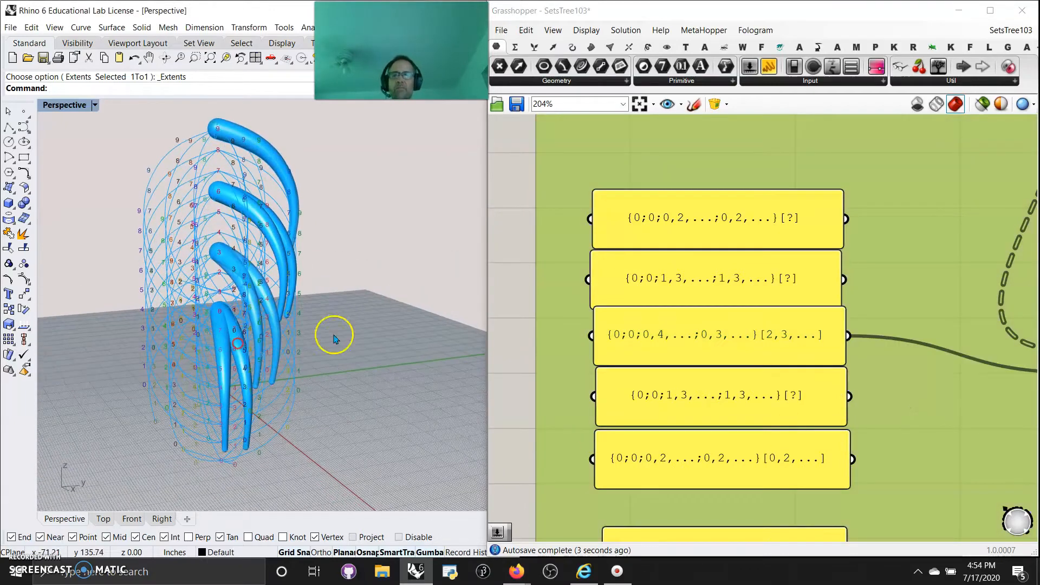
- Change the third mask panel's branch rules to {0;0;0,3,...;0,2,...} and inspect the pipes
double_click(721, 337)
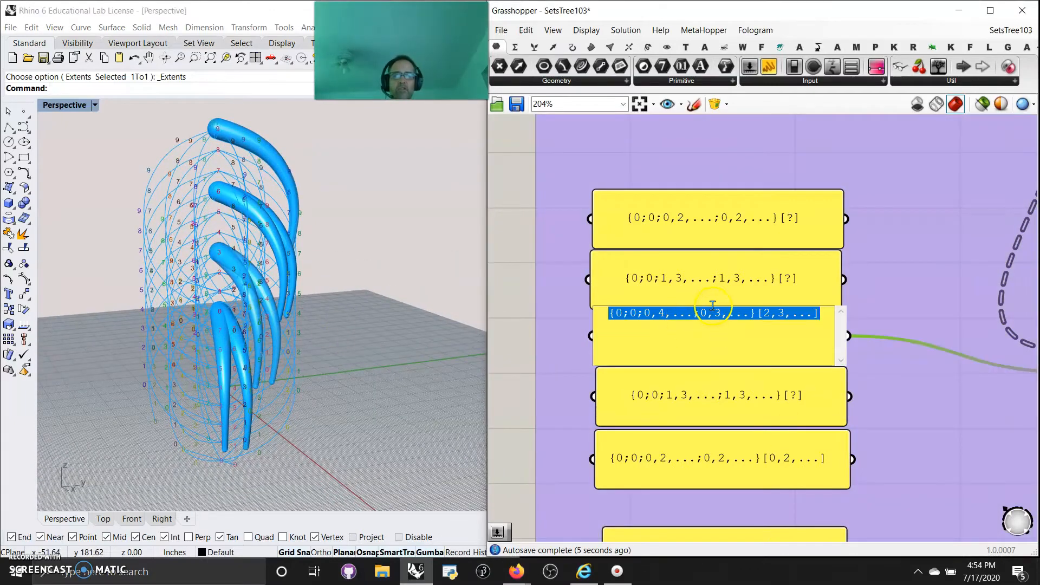
double_click(719, 312)
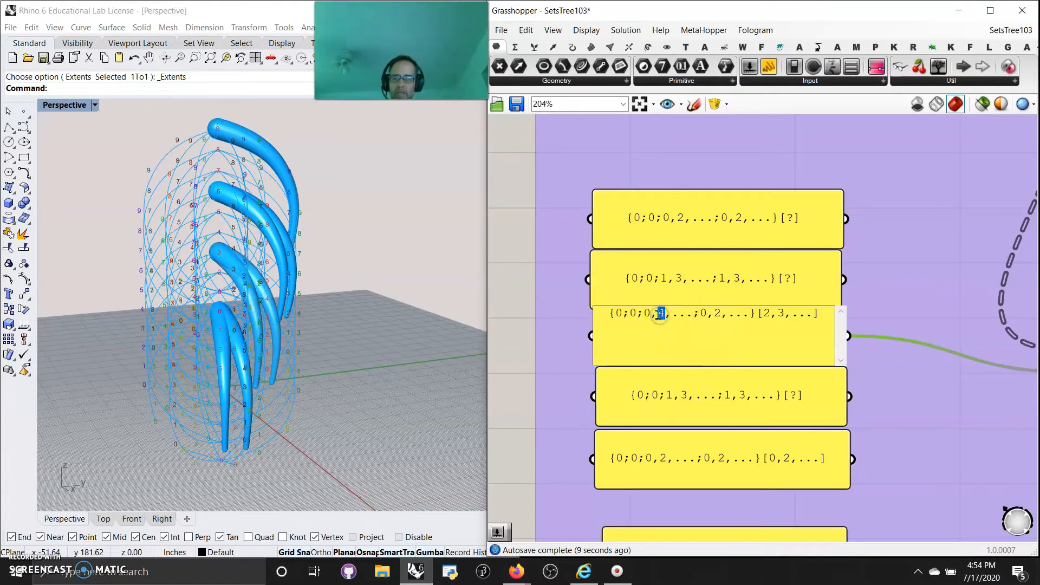
click(942, 424)
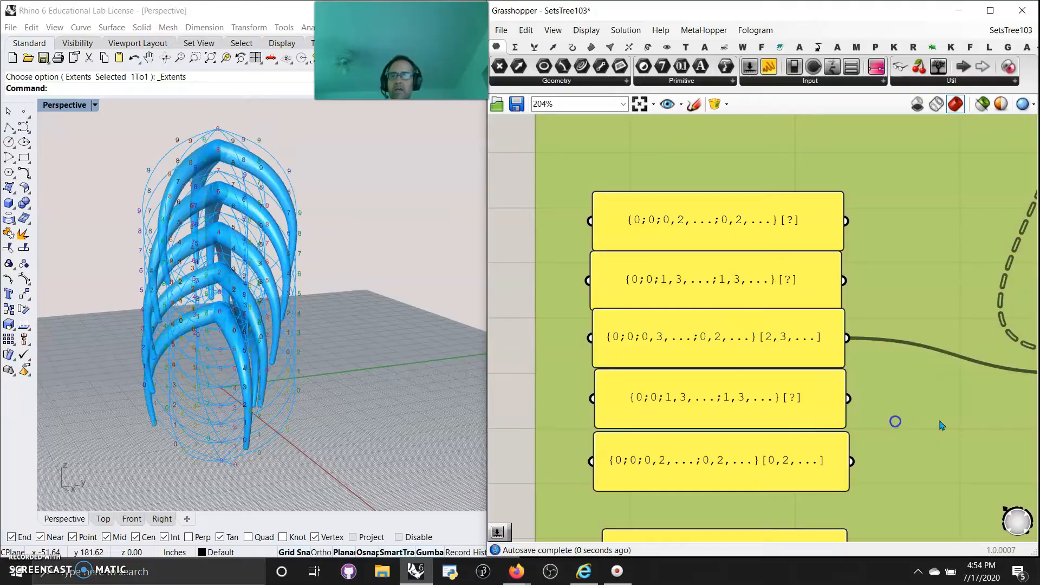
right_drag(471, 309, 318, 301)
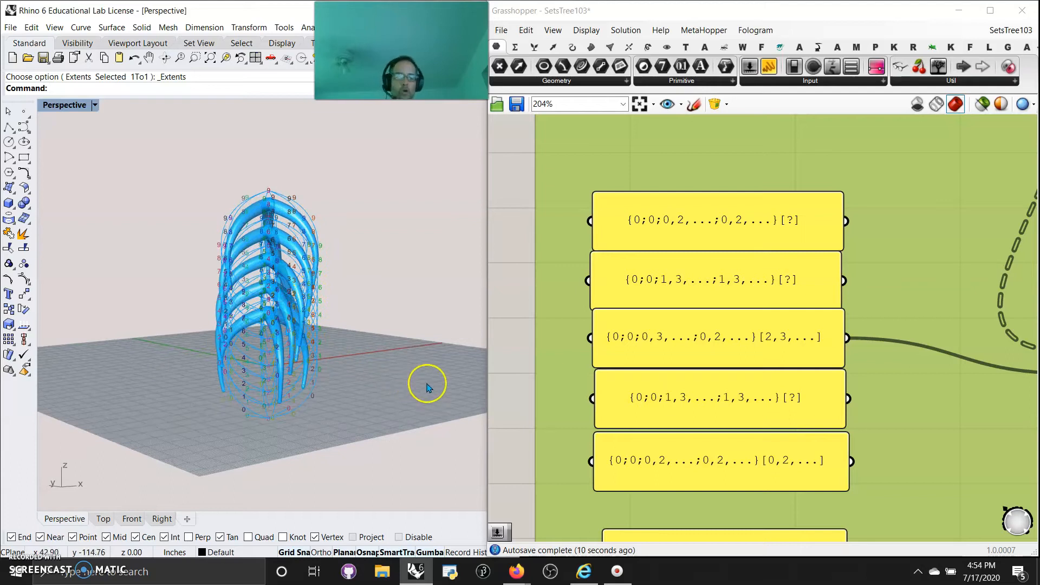
- Wire the Sine Summation Graph Mapper's output into Pipe Variable's Radii input, then review and accept its Graph Editor settings
scroll(699, 412, down, 10)
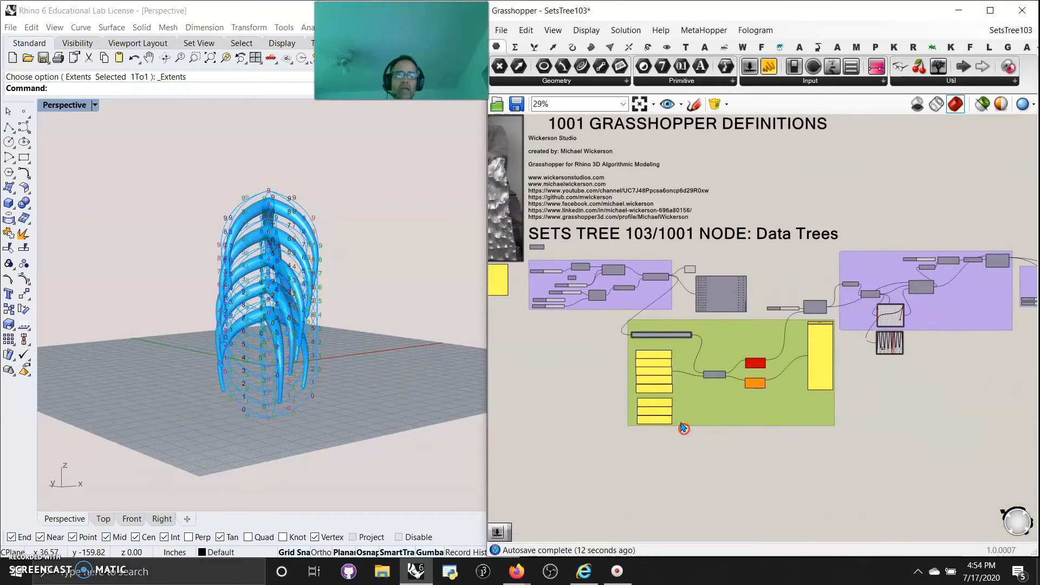
scroll(680, 379, up, 3)
scroll(677, 362, down, 6)
scroll(788, 360, up, 9)
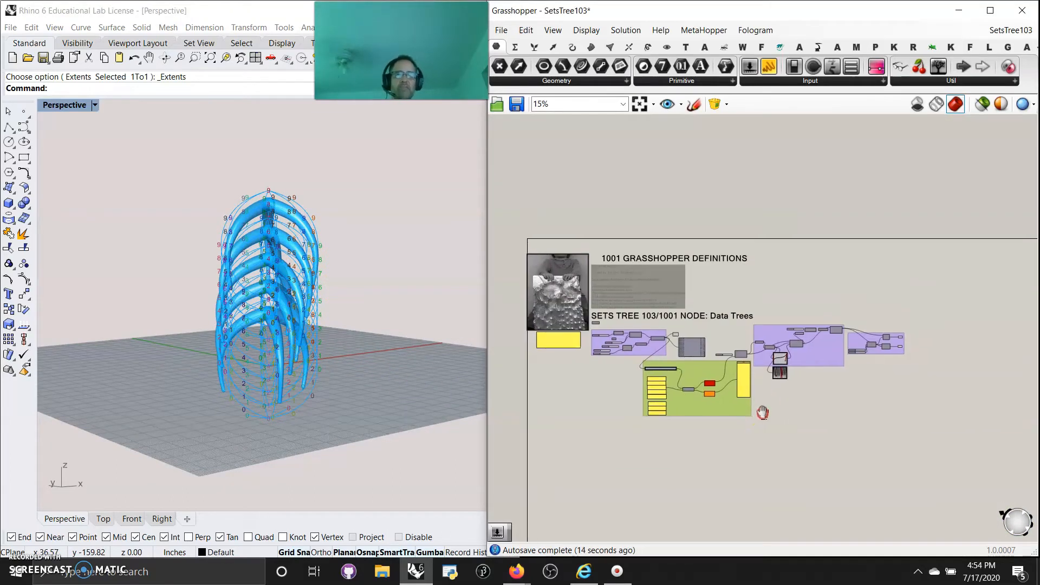
right_drag(793, 378, 673, 391)
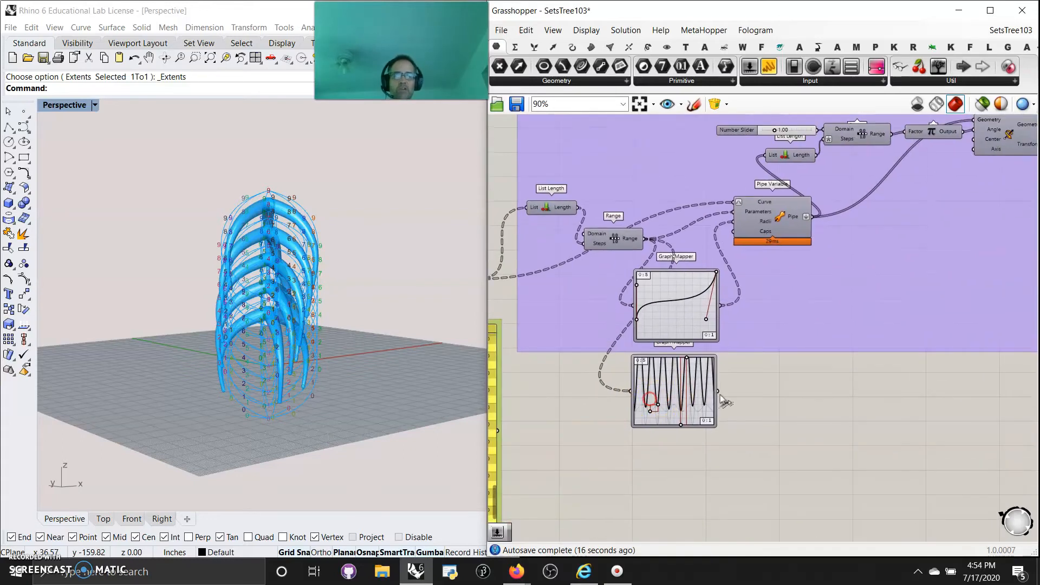
drag(741, 343, 732, 221)
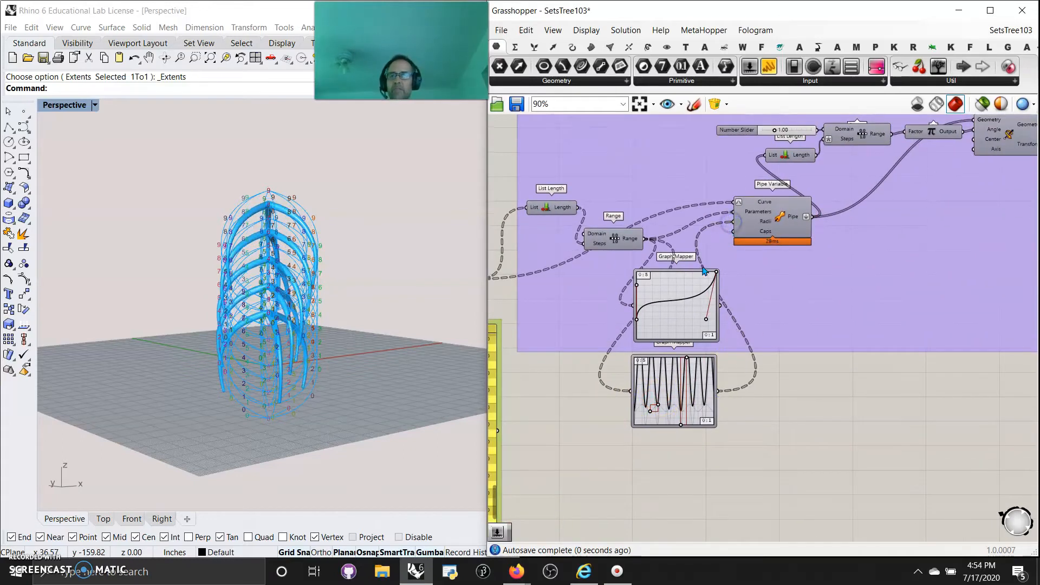
double_click(680, 394)
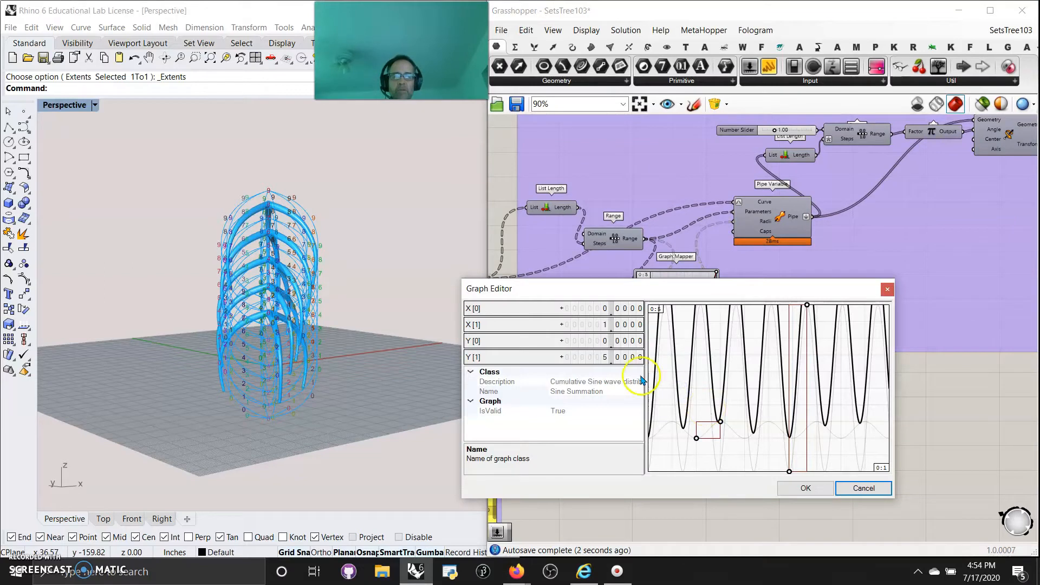
click(806, 488)
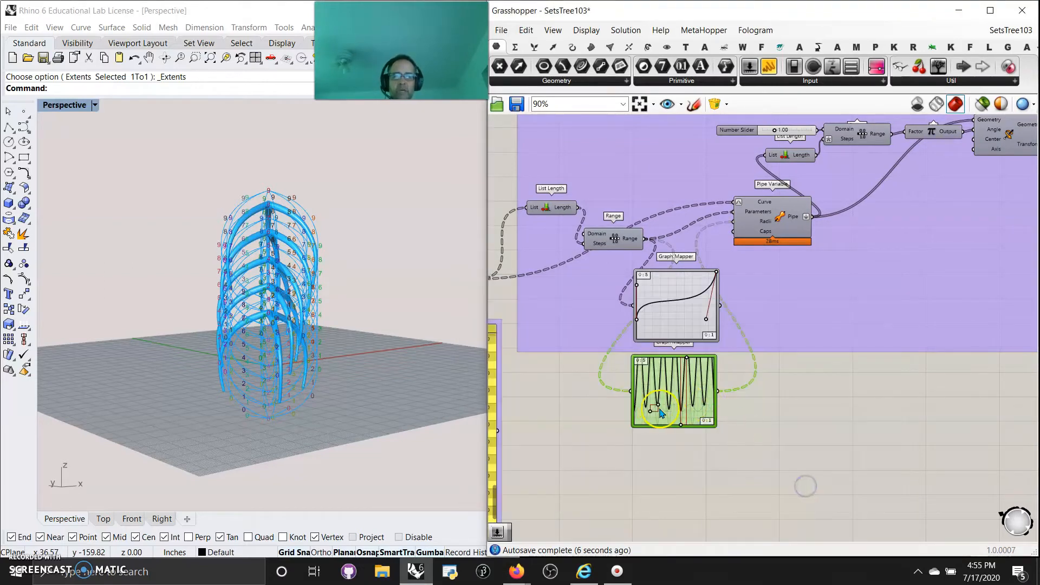
- Reshape the Sine Summation graph into a broad, low-frequency wave with a small secondary ripple
scroll(661, 413, up, 4)
drag(647, 397, 764, 362)
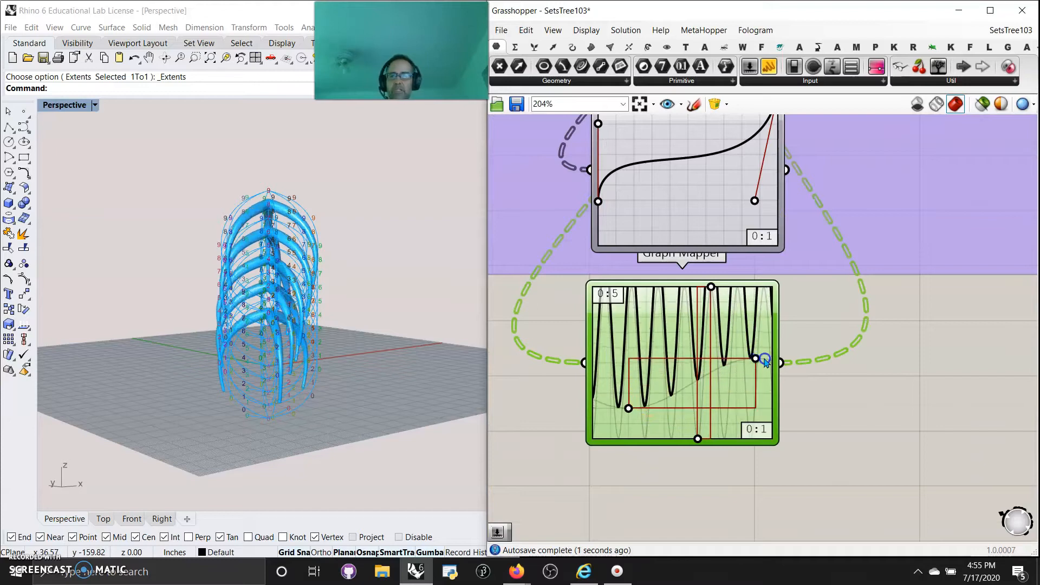
drag(713, 290, 803, 303)
mouse_move(740, 363)
mouse_down()
mouse_move(826, 359)
mouse_move(666, 364)
mouse_move(606, 385)
mouse_move(638, 413)
mouse_move(605, 424)
mouse_up()
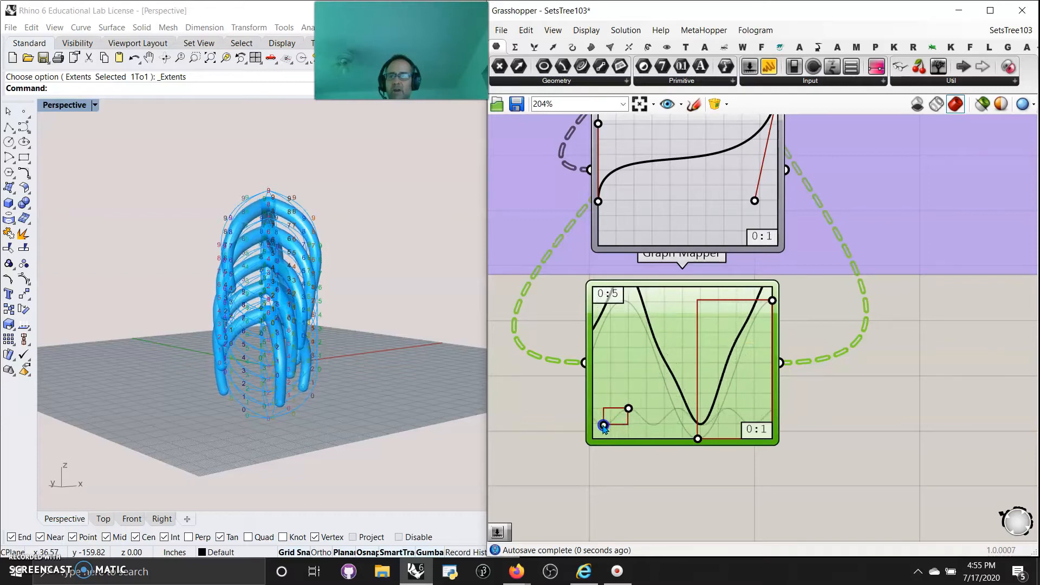
- Switch the lower Graph Mapper to the Gaussian graph type and shift its peak slightly toward higher input values
right_click(654, 355)
mouse_move(698, 512)
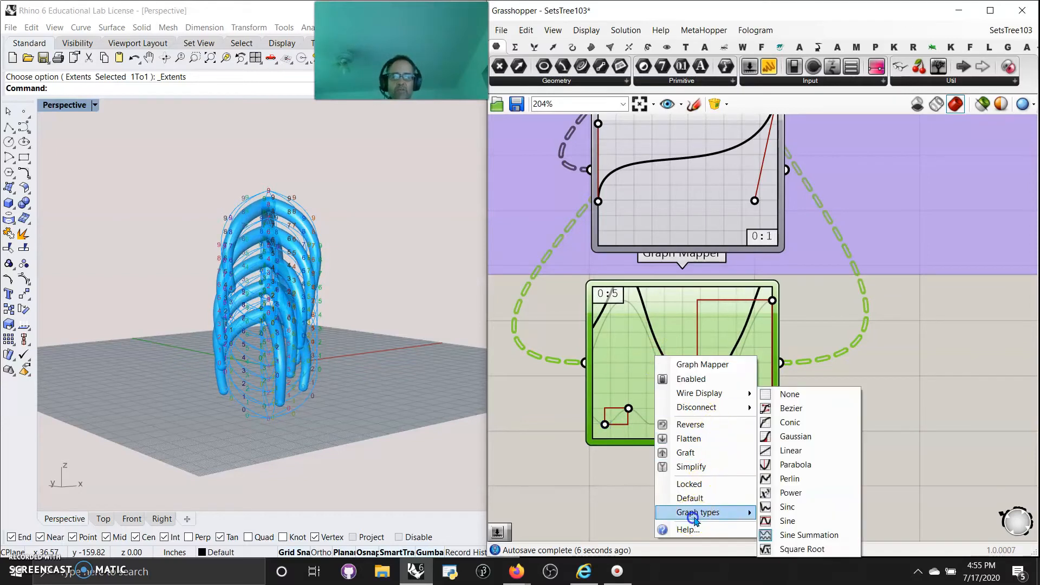
click(789, 437)
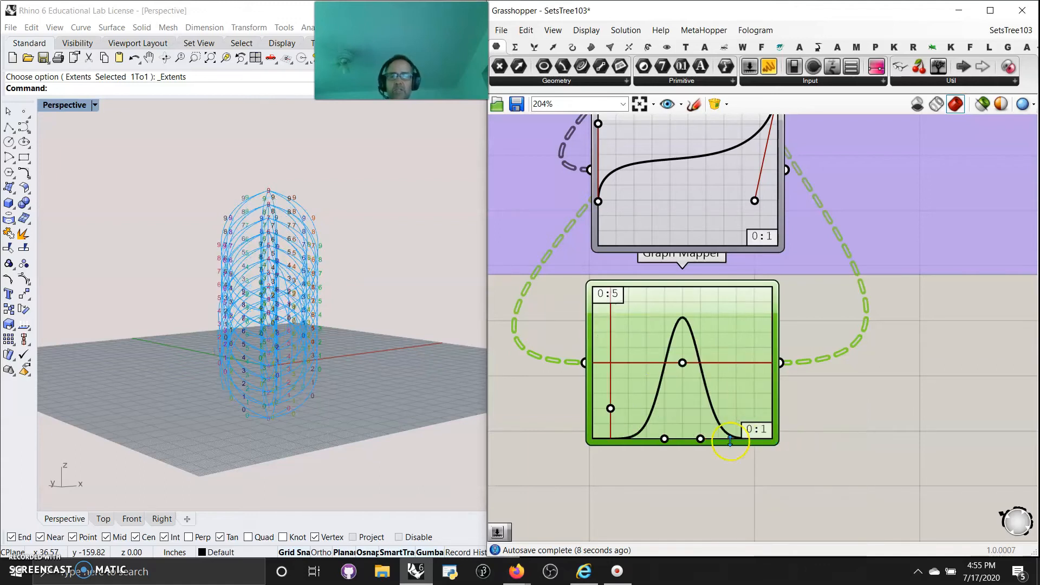
mouse_move(682, 363)
mouse_down()
mouse_move(694, 307)
mouse_move(692, 362)
mouse_up()
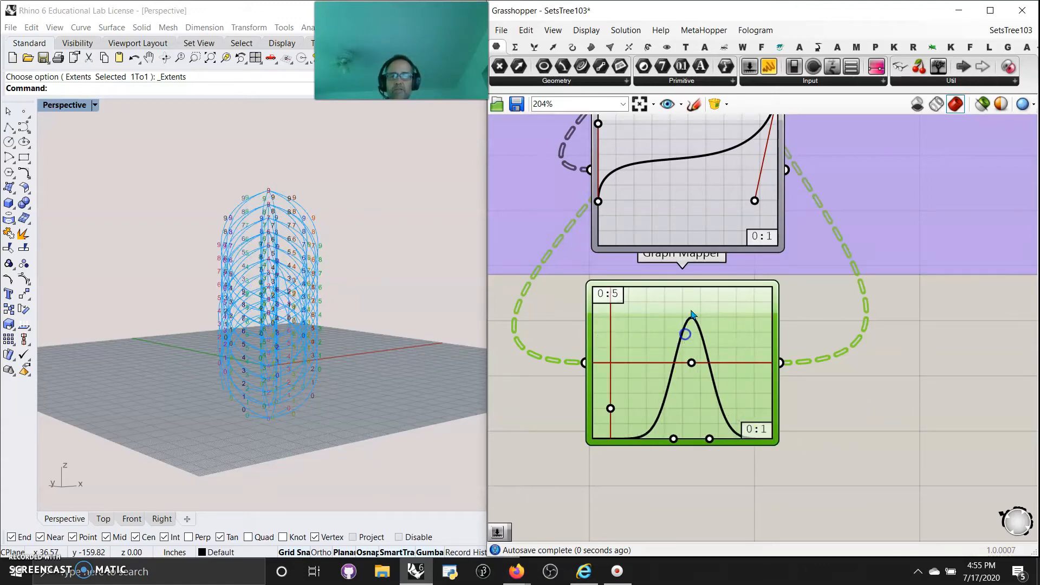
- Switch the lower Graph Mapper to the Parabola type, raise its vertex and widen the curve, then inspect the pipes
right_click(694, 375)
mouse_move(731, 531)
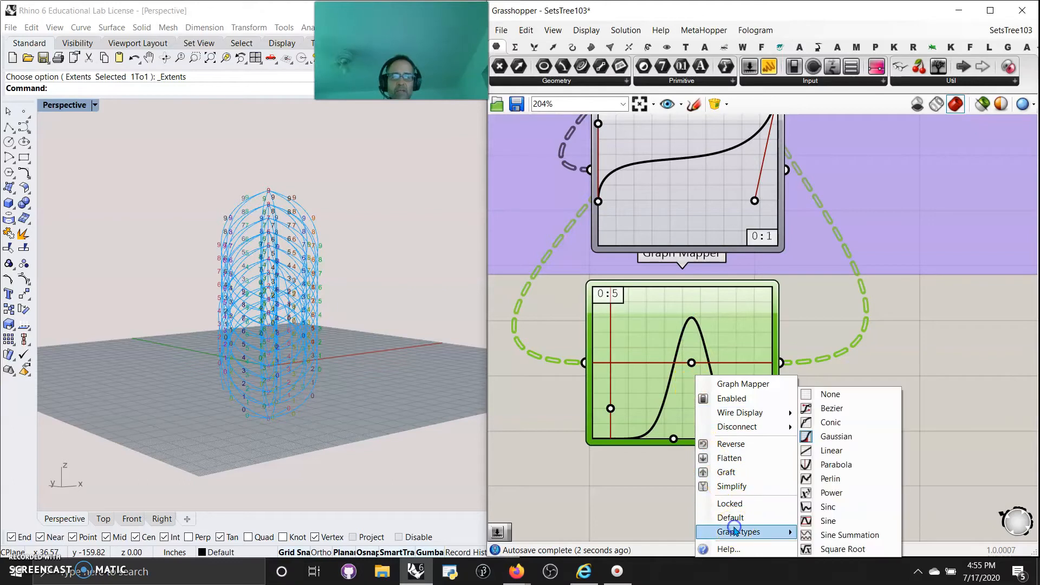
click(835, 464)
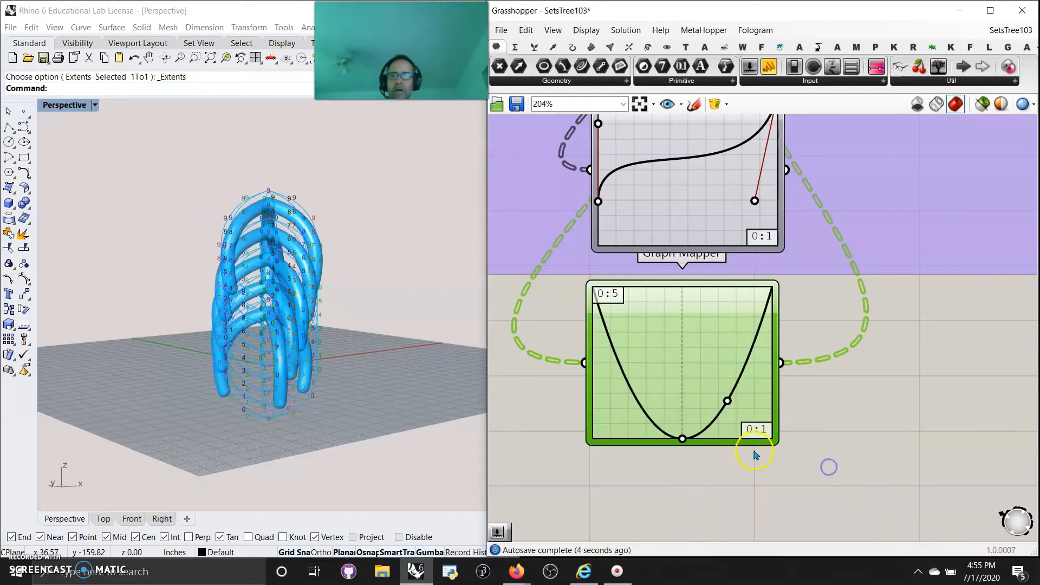
drag(730, 400, 712, 348)
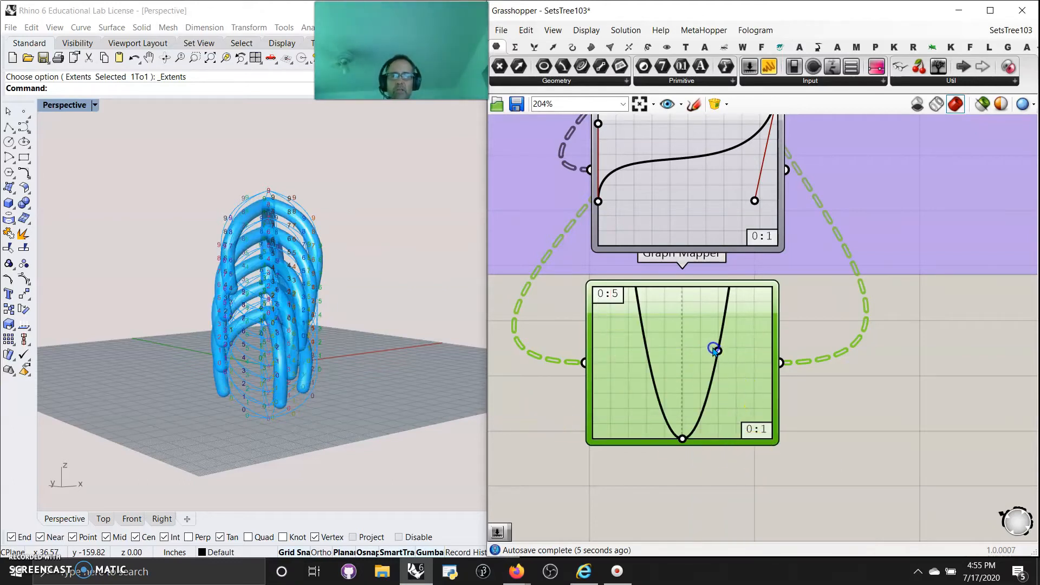
click(683, 437)
drag(682, 439, 682, 406)
drag(701, 343, 748, 353)
click(349, 395)
right_drag(350, 395, 412, 392)
right_drag(362, 338, 415, 294)
- Wire the first mask panel, {0;0;0,2,...;0,2,...}[?], into Split Tree's Masks input and inspect the pipes
click(657, 328)
right_drag(657, 329, 817, 353)
scroll(810, 398, down, 6)
right_drag(692, 414, 947, 390)
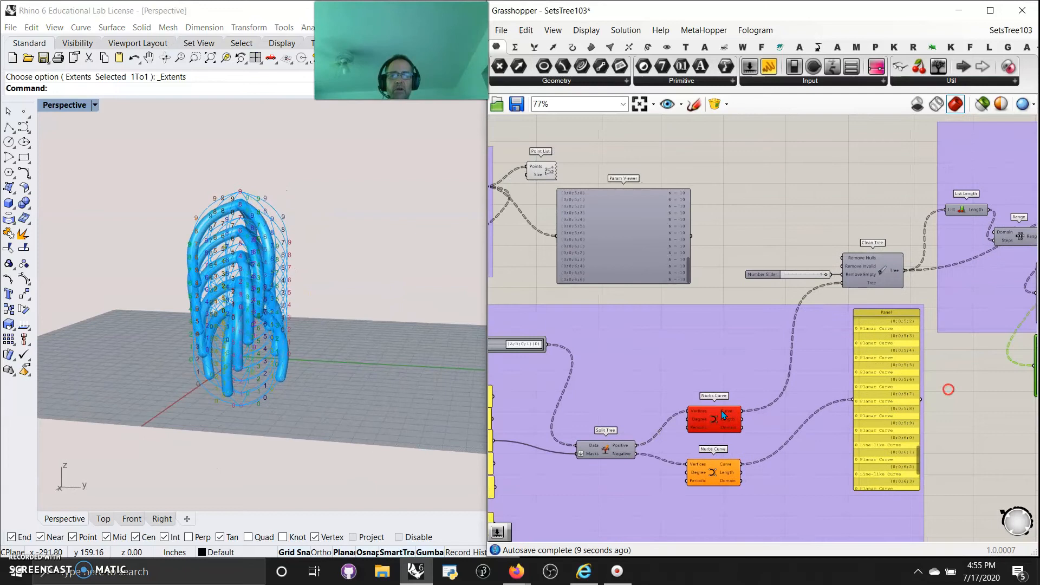
right_drag(637, 414, 822, 377)
scroll(692, 379, up, 5)
drag(653, 328, 840, 458)
right_drag(335, 328, 388, 320)
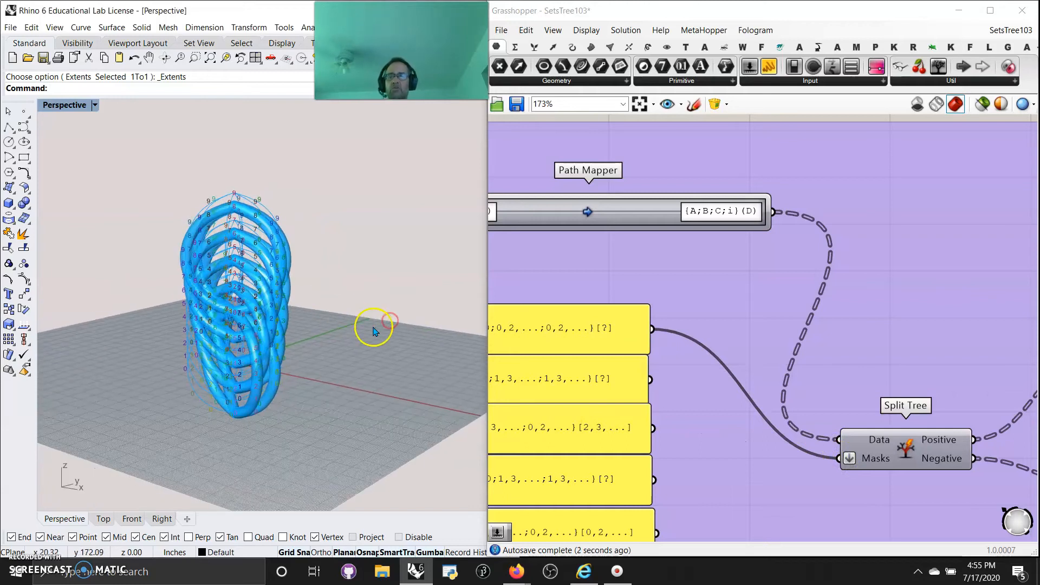
- Limit the preview to selected components and examine the Sphere, Divide Surface and Move outputs one by one
right_drag(524, 280, 819, 306)
scroll(812, 313, down, 8)
right_drag(678, 318, 743, 406)
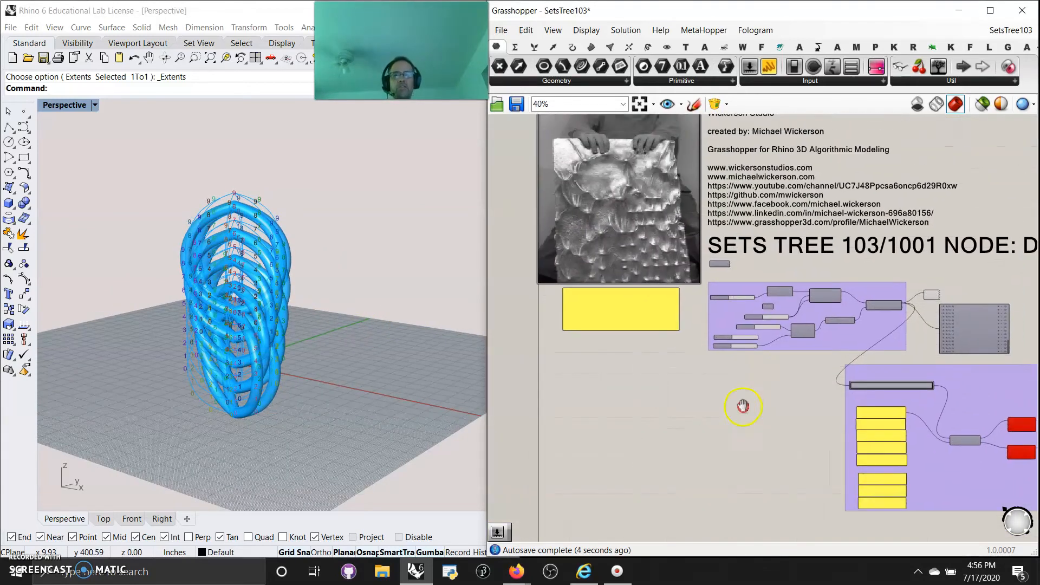
scroll(743, 406, up, 4)
scroll(748, 216, up, 4)
click(714, 172)
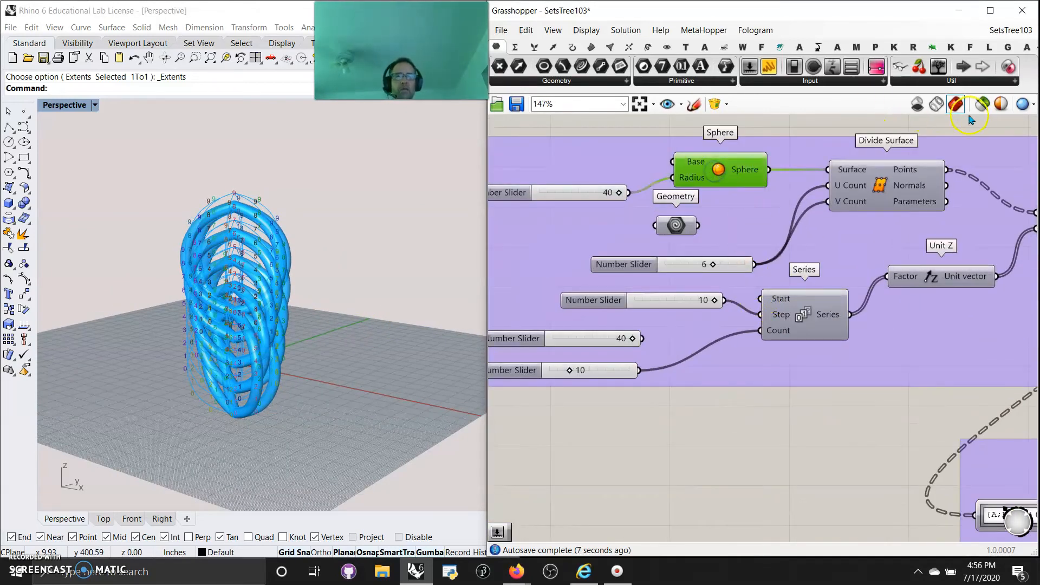
click(981, 104)
click(872, 193)
right_drag(755, 367, 551, 441)
click(864, 270)
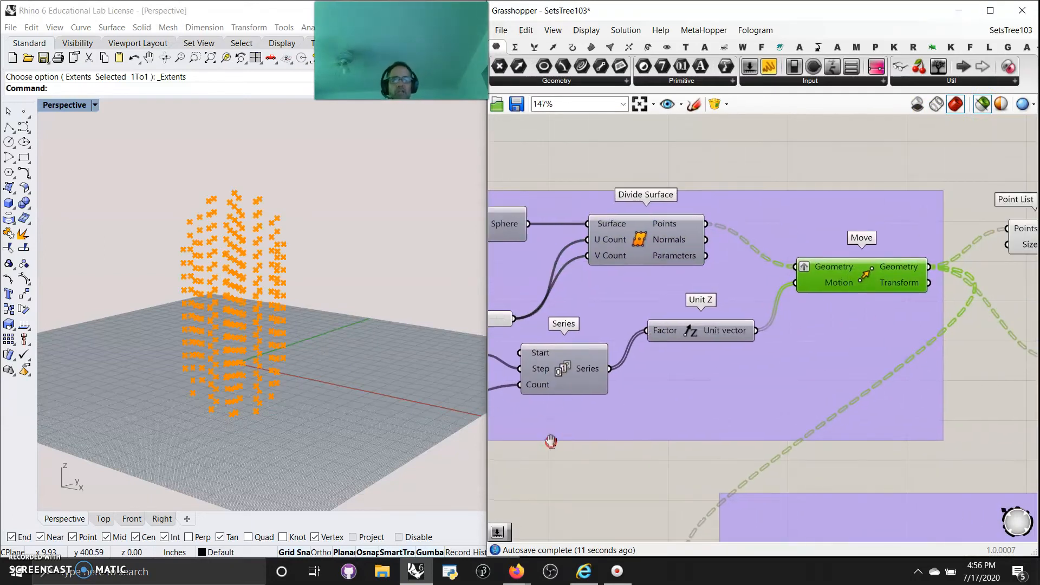
- Simplify the Move component's Geometry output to shorten the branch paths shown in the Param Viewer
right_drag(921, 355, 654, 274)
drag(854, 302, 813, 274)
right_click(634, 178)
click(670, 275)
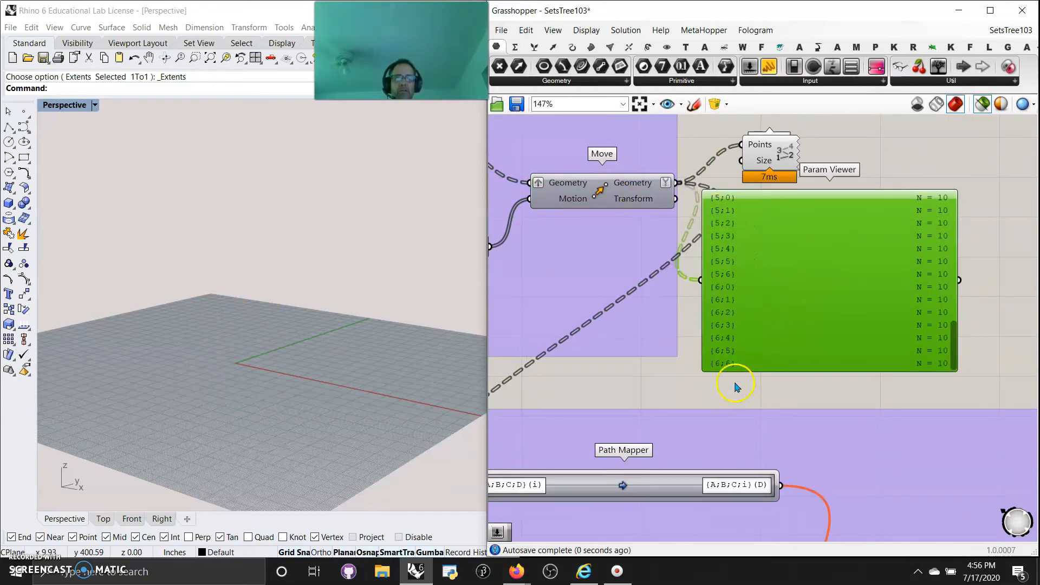
right_drag(775, 396, 920, 202)
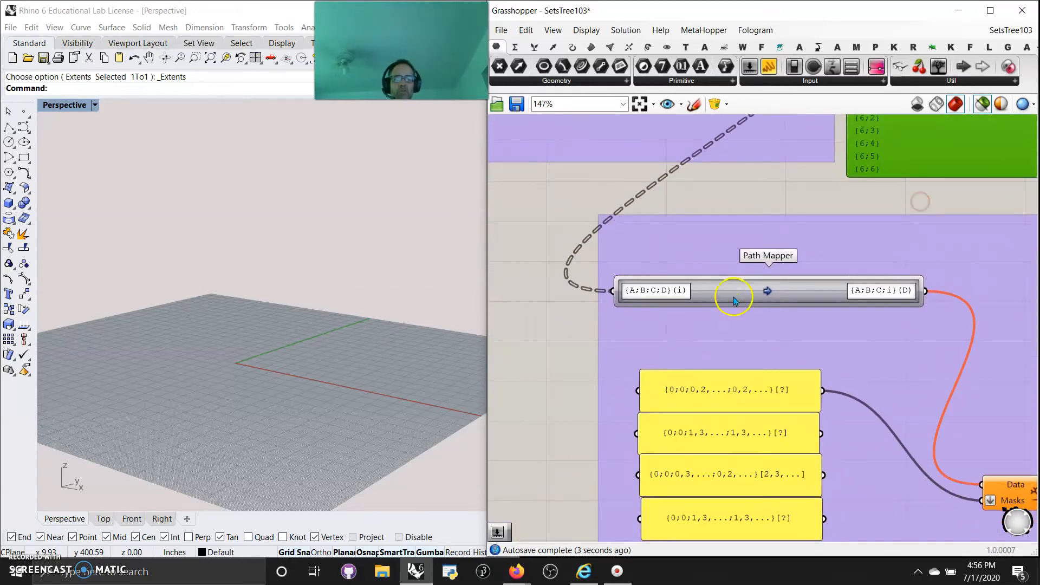
- Duplicate the Path Mapper above the original and apply a null mapping to the copy
click(766, 293)
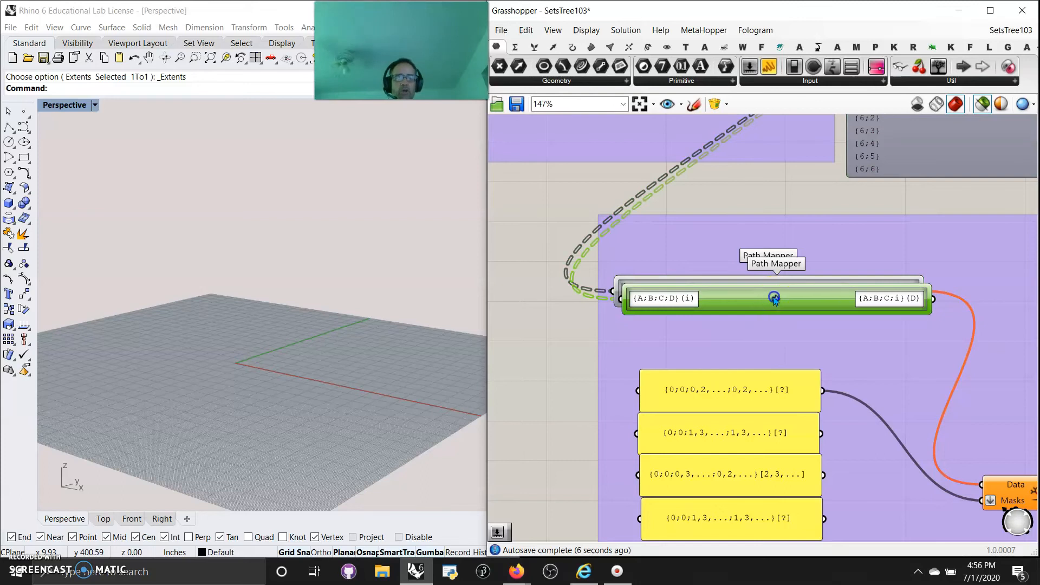
alt+drag(766, 293, 768, 240)
right_click(767, 239)
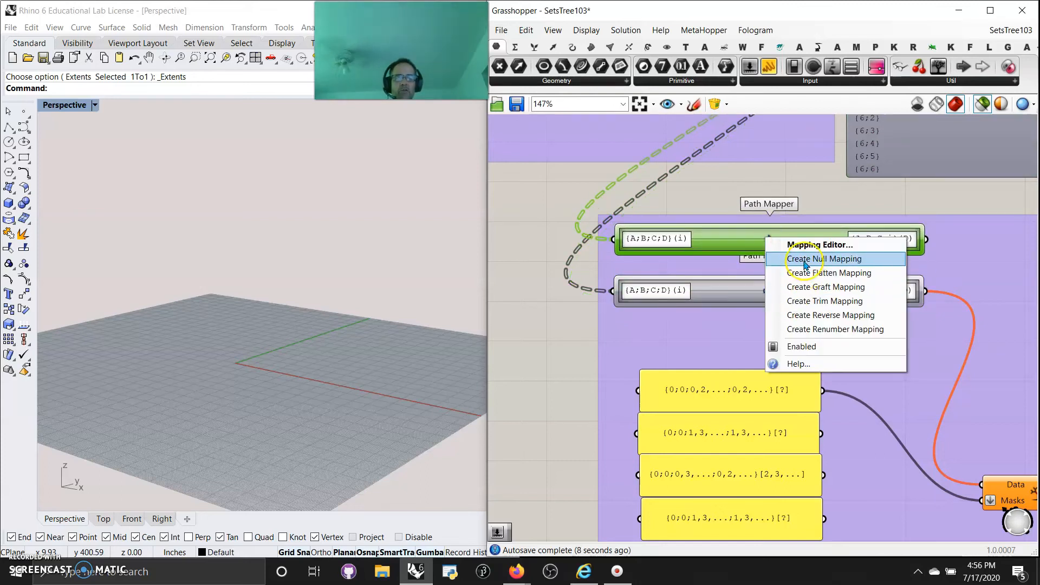
click(804, 258)
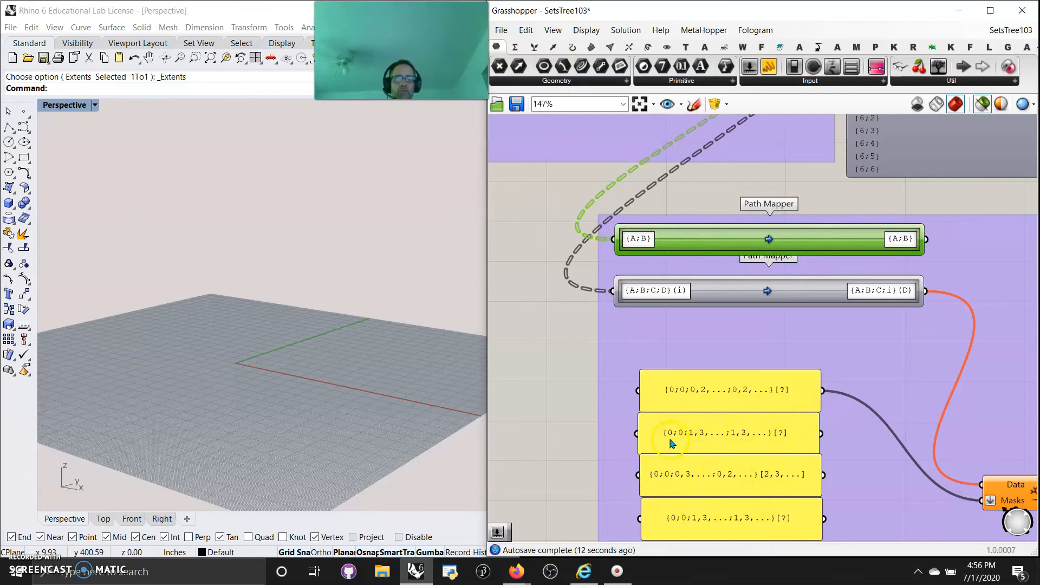
- Turn off Simplify on the Move component's Geometry output
right_drag(864, 190, 876, 411)
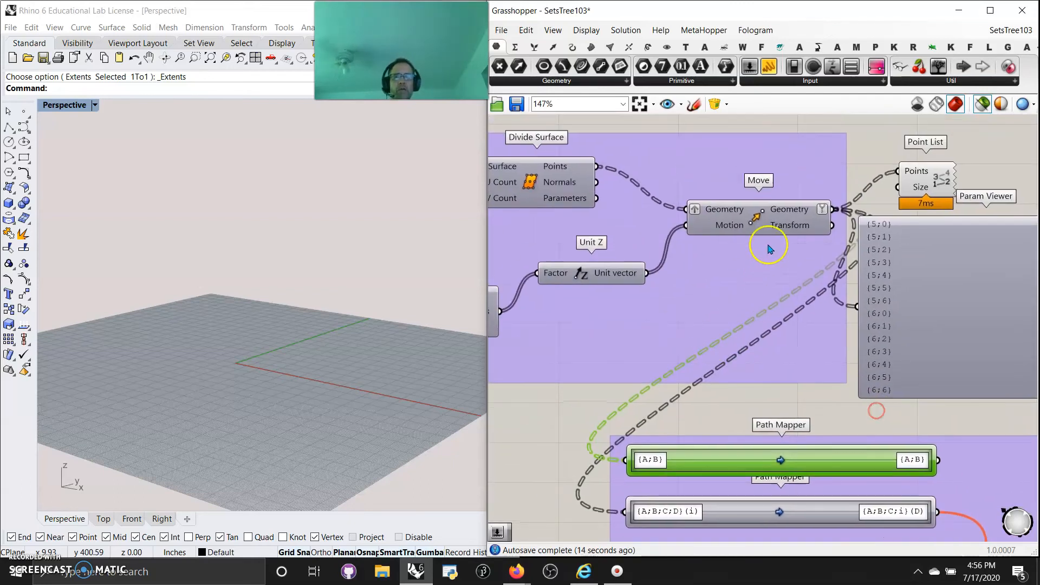
right_click(797, 214)
click(825, 304)
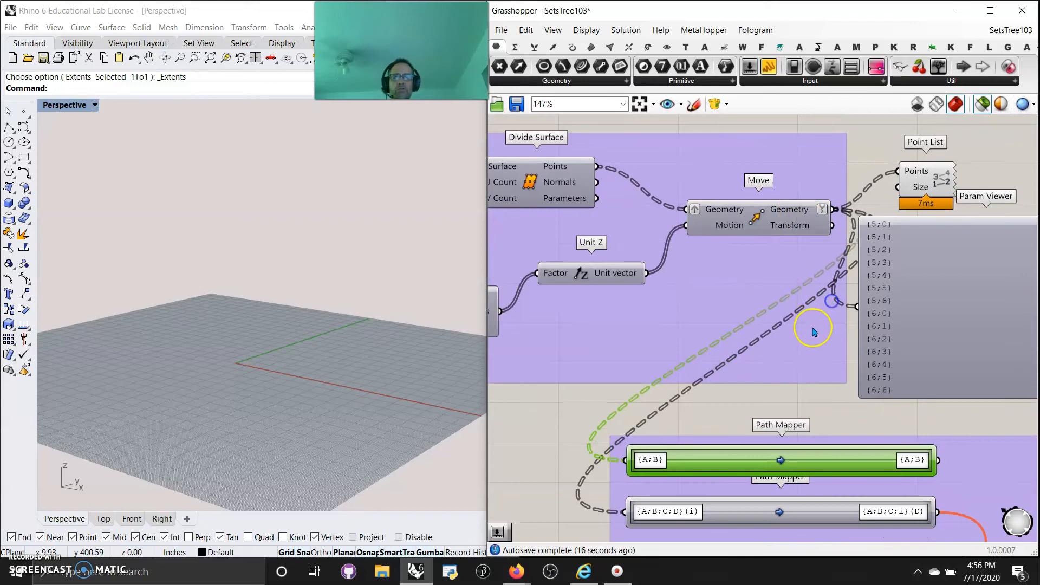
- Review the Clean Tree and Split Tree components, and move the original Path Mapper slightly farther below its copy
scroll(769, 317, down, 6)
right_drag(865, 362, 725, 271)
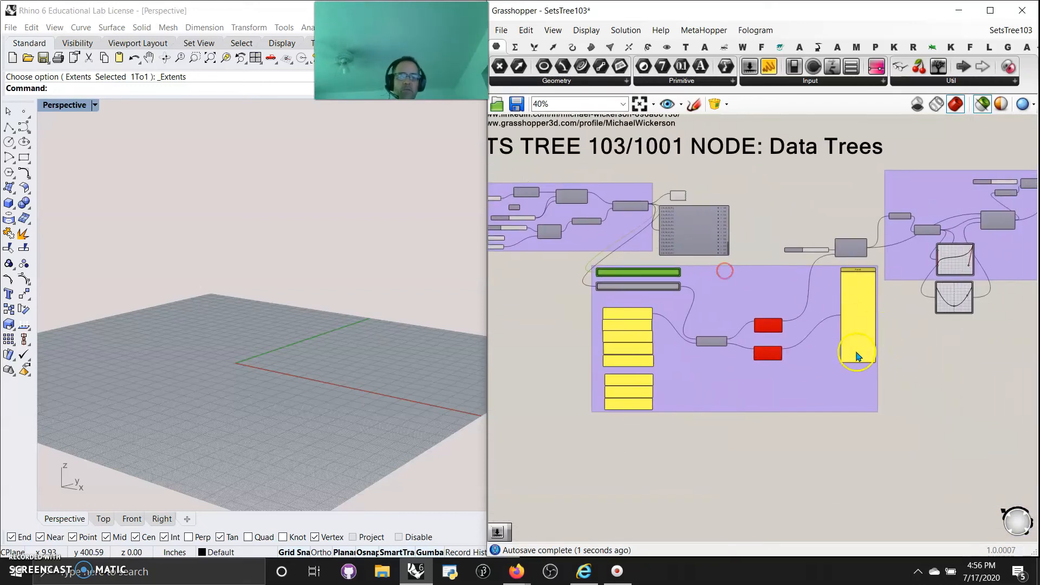
scroll(796, 337, up, 3)
scroll(797, 320, up, 2)
right_drag(847, 279, 759, 508)
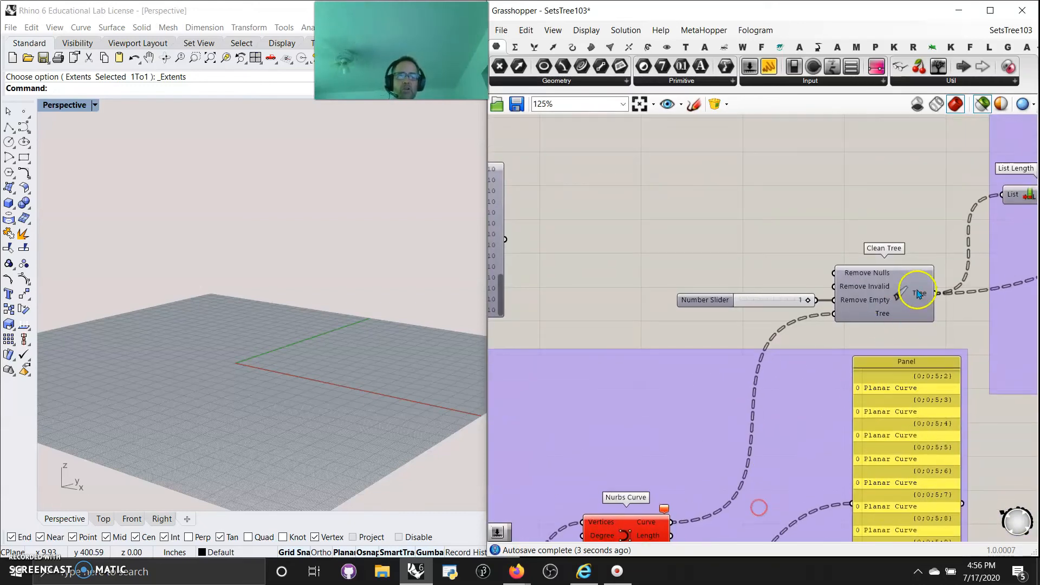
right_drag(897, 287, 552, 165)
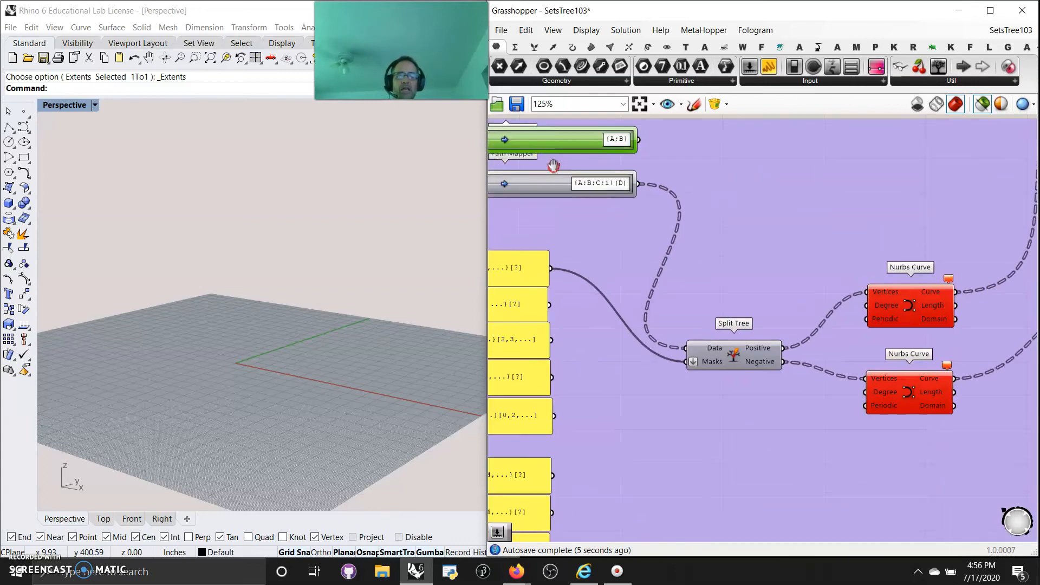
right_drag(589, 272, 735, 323)
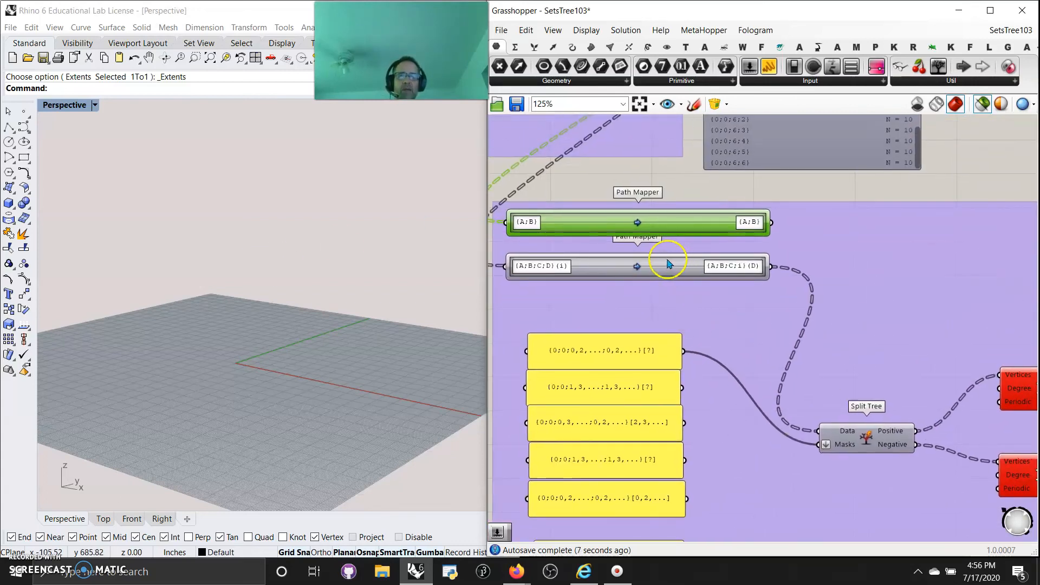
drag(669, 264, 667, 287)
- Turn off the selected-only preview and inspect the stacked pipe loops up close from a low front view
right_drag(891, 389, 604, 371)
right_drag(894, 311, 705, 329)
scroll(781, 361, down, 3)
right_drag(1003, 308, 830, 353)
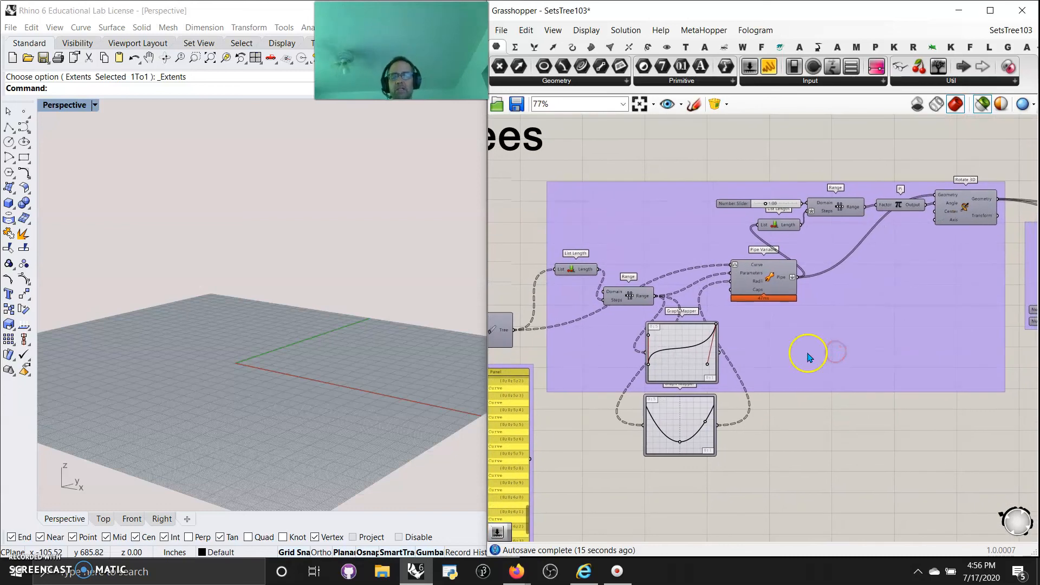
click(973, 109)
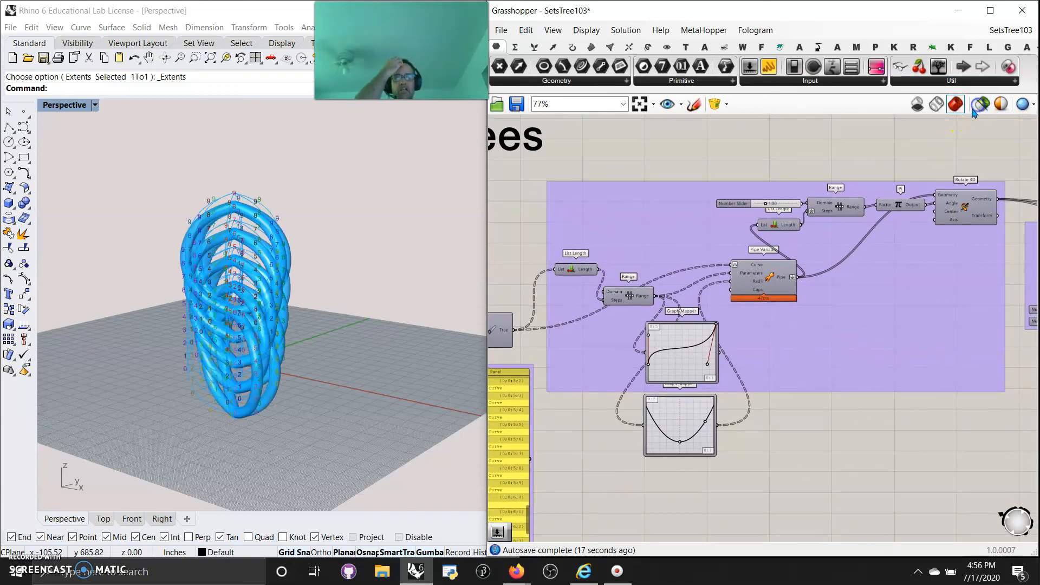
right_drag(334, 376, 268, 325)
scroll(225, 304, up, 4)
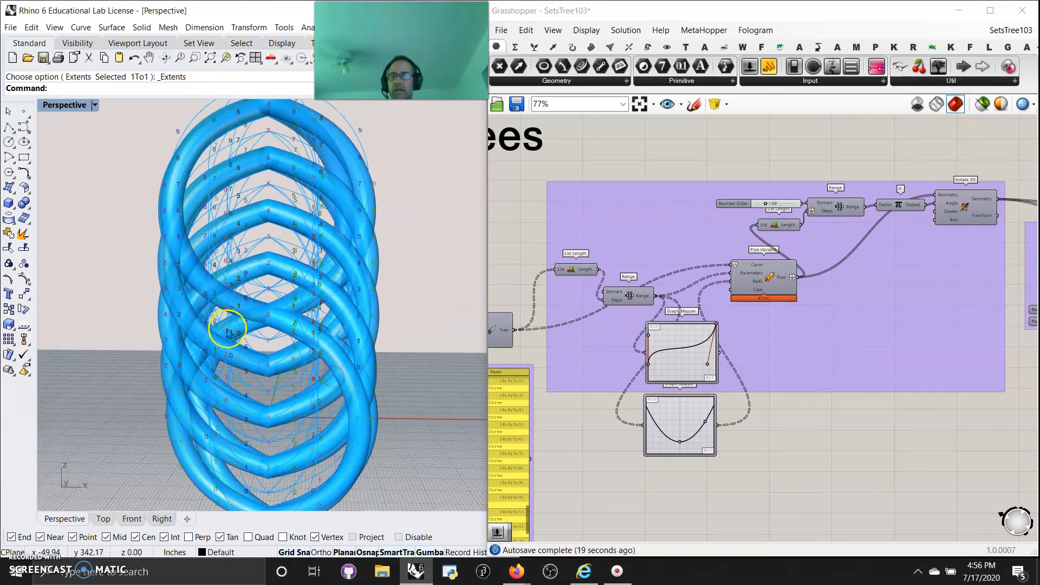
scroll(236, 322, down, 1)
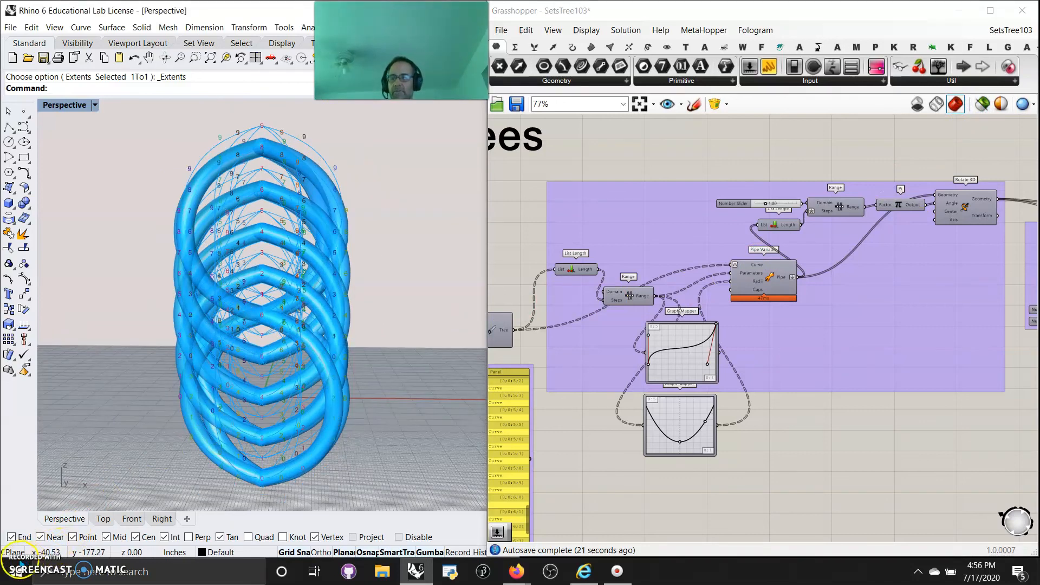